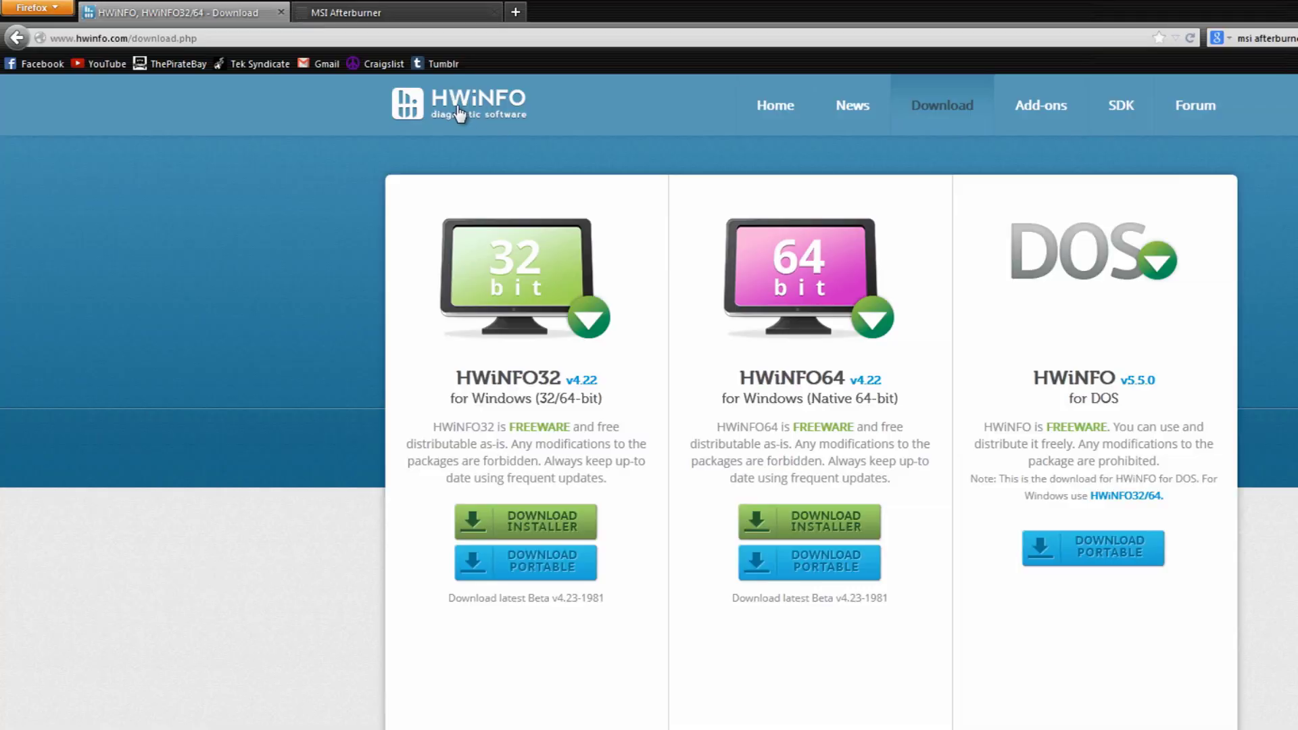
View the PC's processor, 8 GB RAM and 64-bit OS in System properties, then close it
left_click(399, 10)
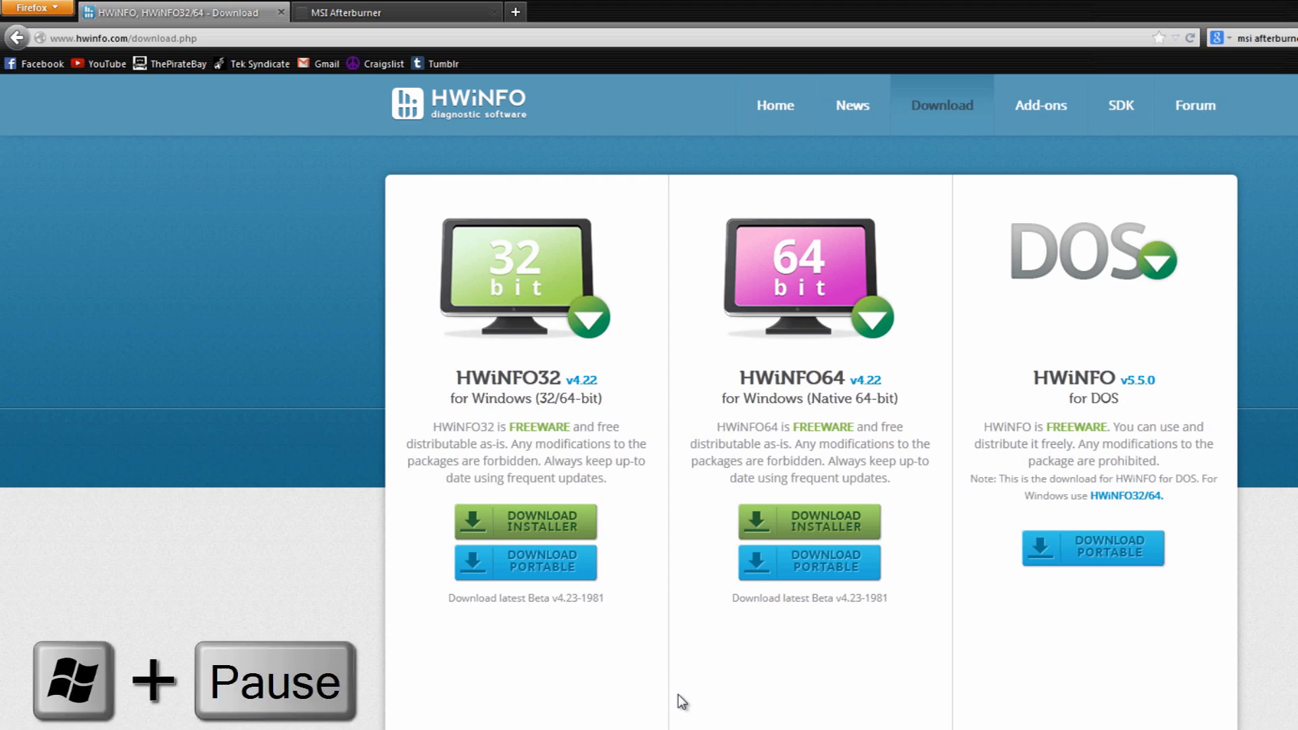
key("super+Pause")
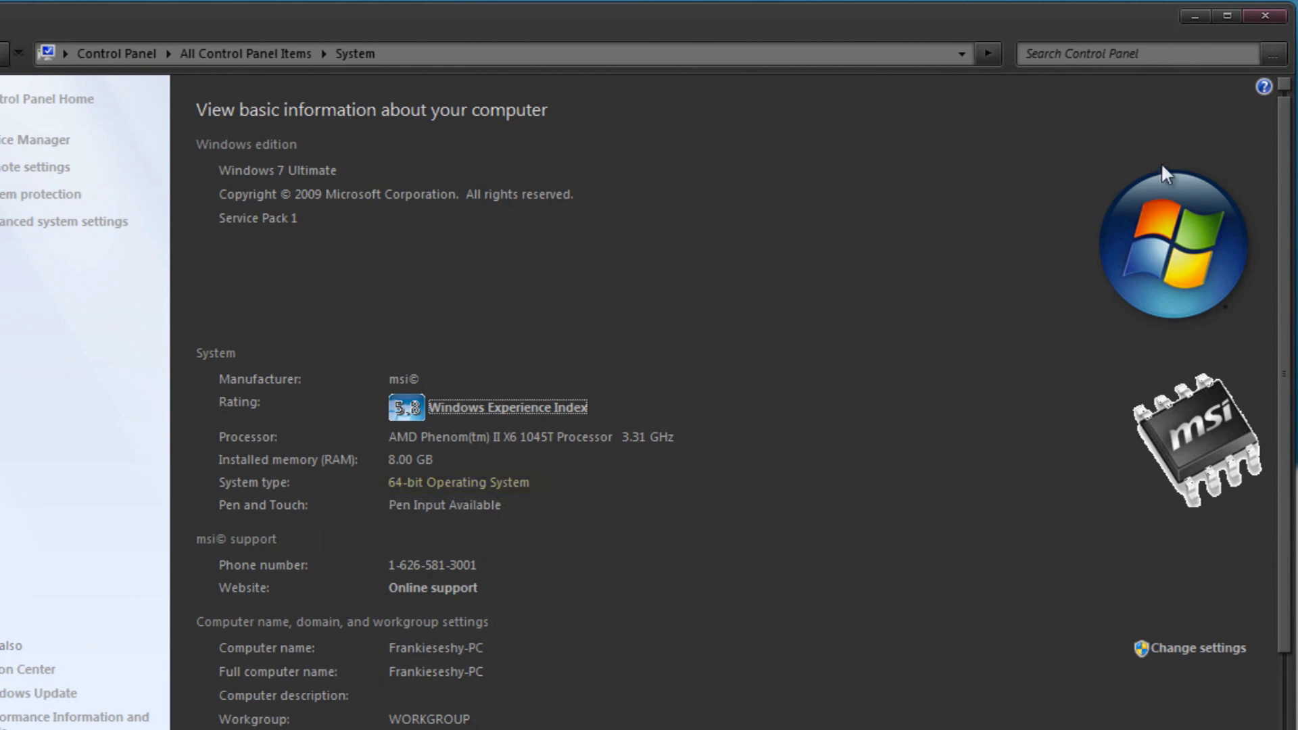
left_click(1264, 17)
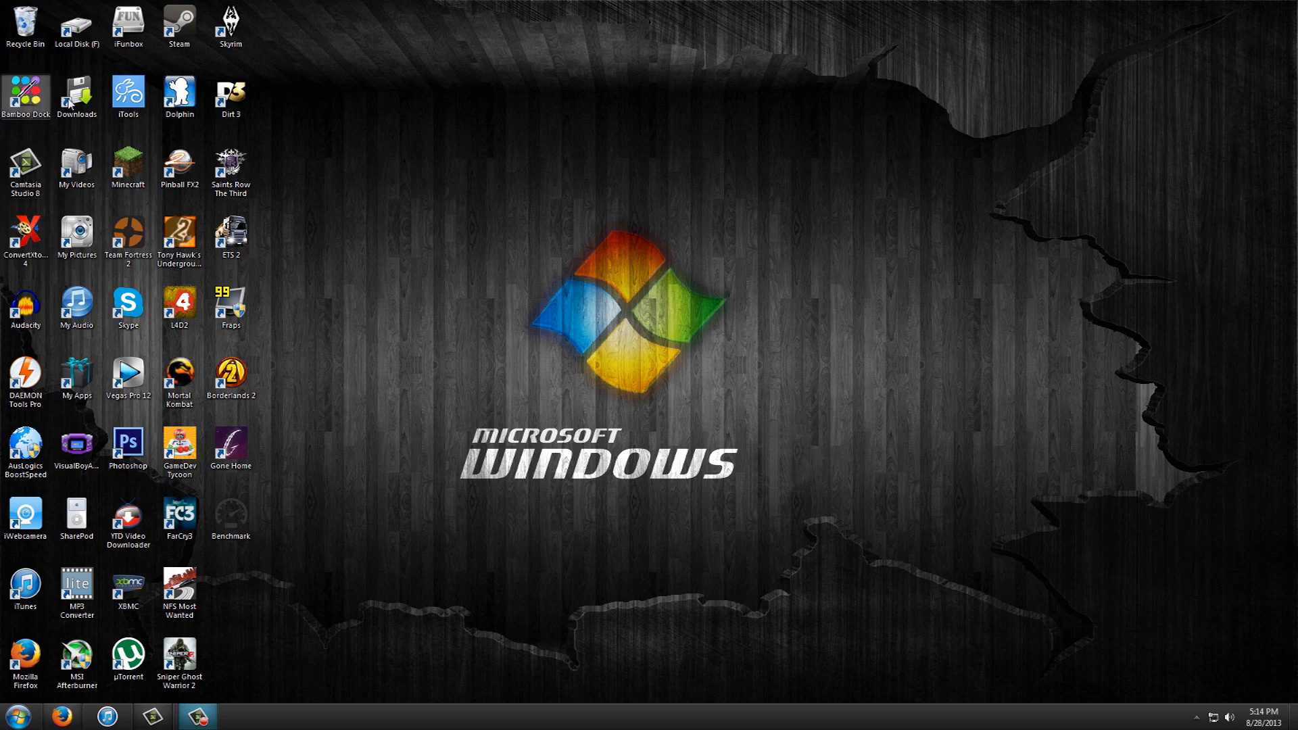
Open Downloads > hw64_422 and launch the HWiNFO64 application
double_click(71, 101)
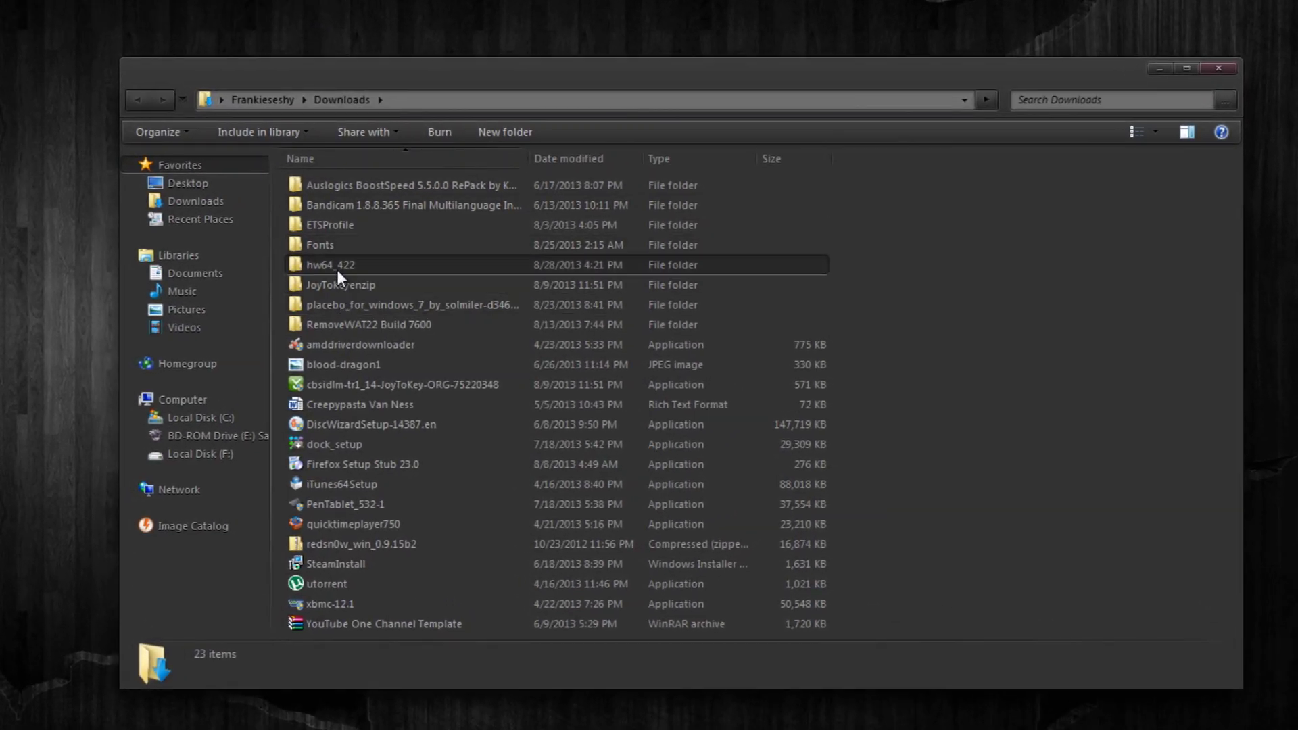
double_click(338, 270)
left_click(342, 189)
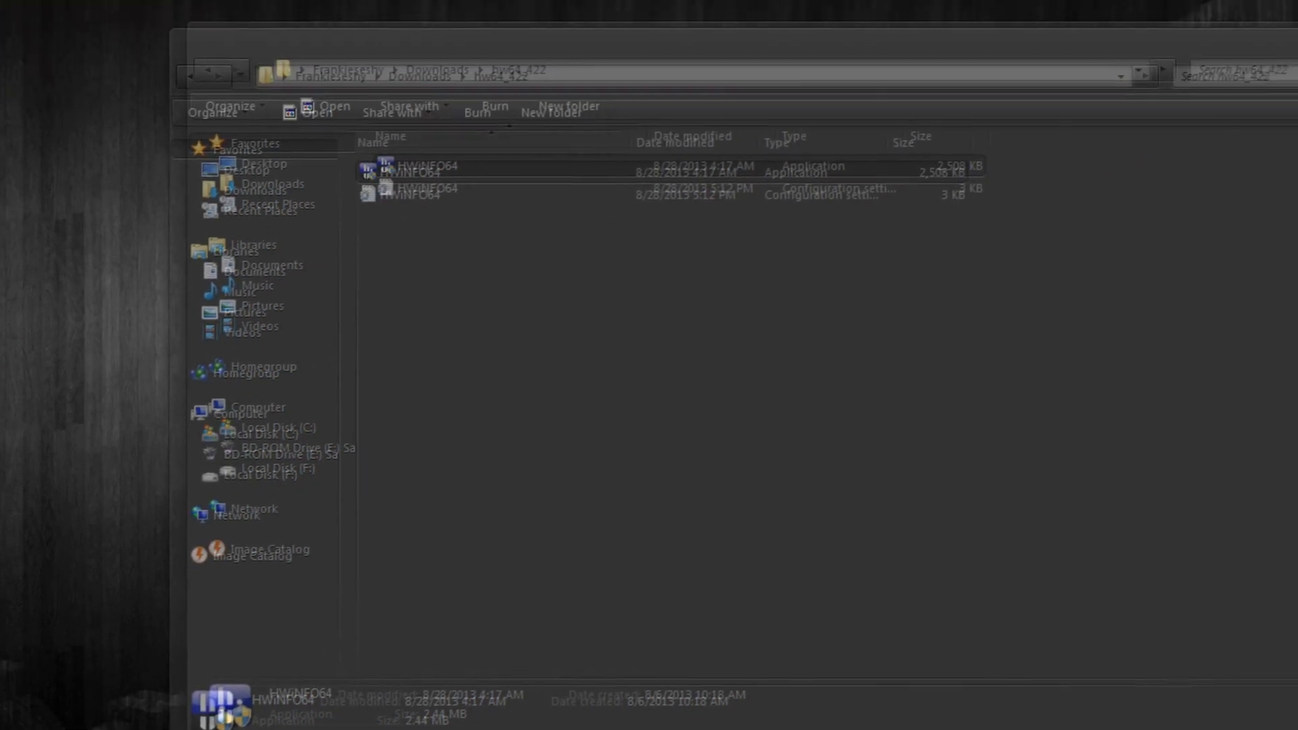
left_click(354, 184)
left_click(355, 191)
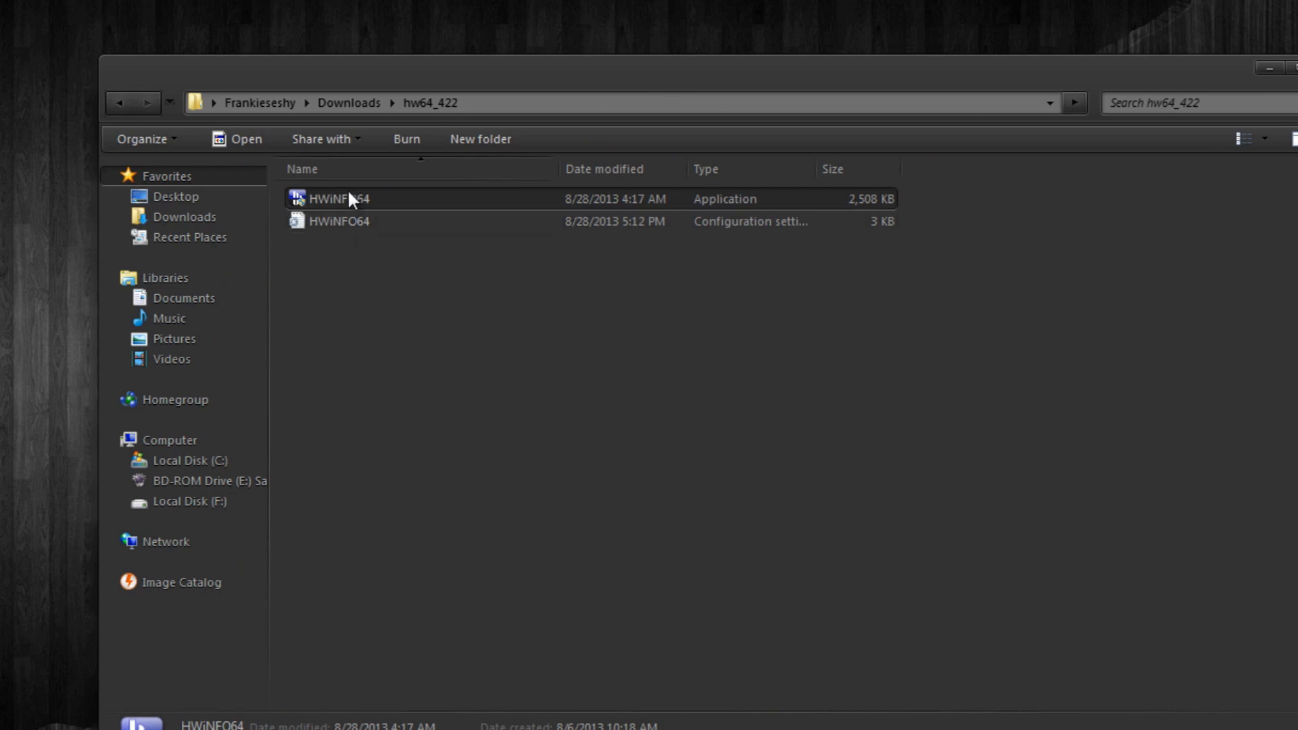
double_click(351, 201)
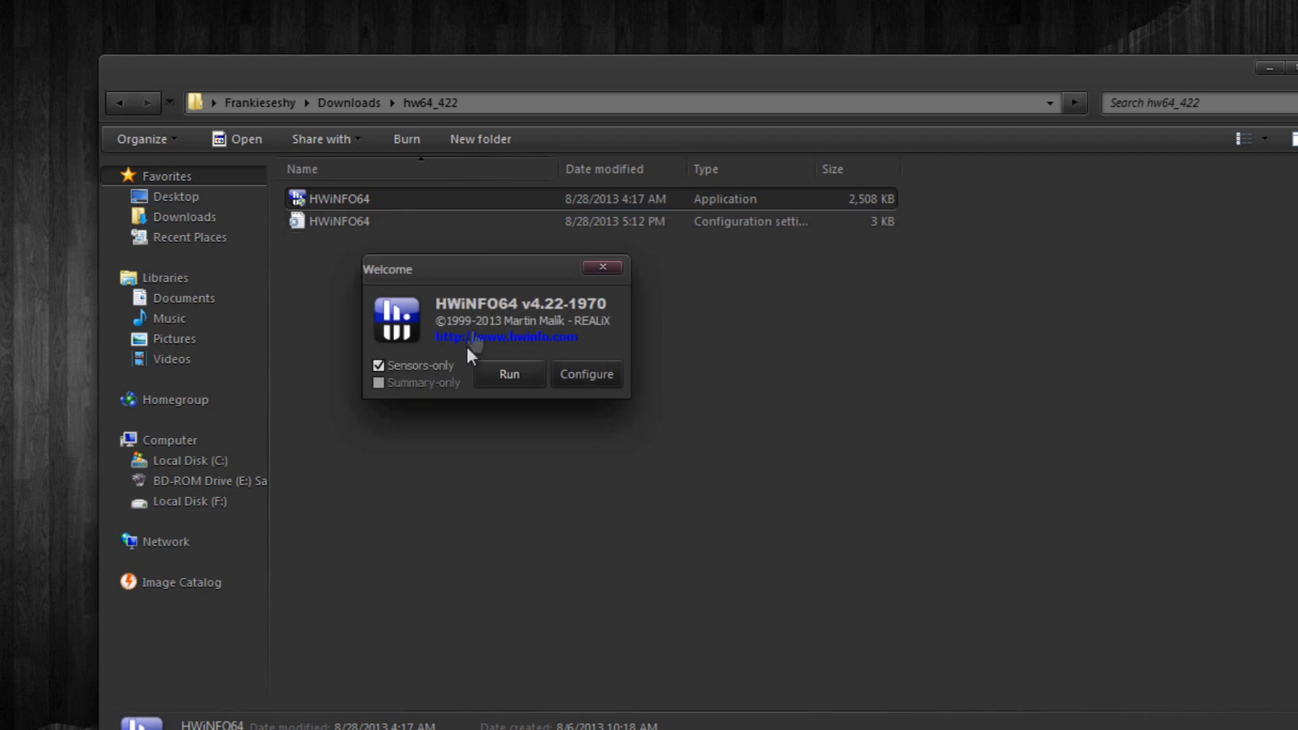
Run HWiNFO64 in Sensors-only mode, then open the Benchmark shortcuts folder
left_click(518, 373)
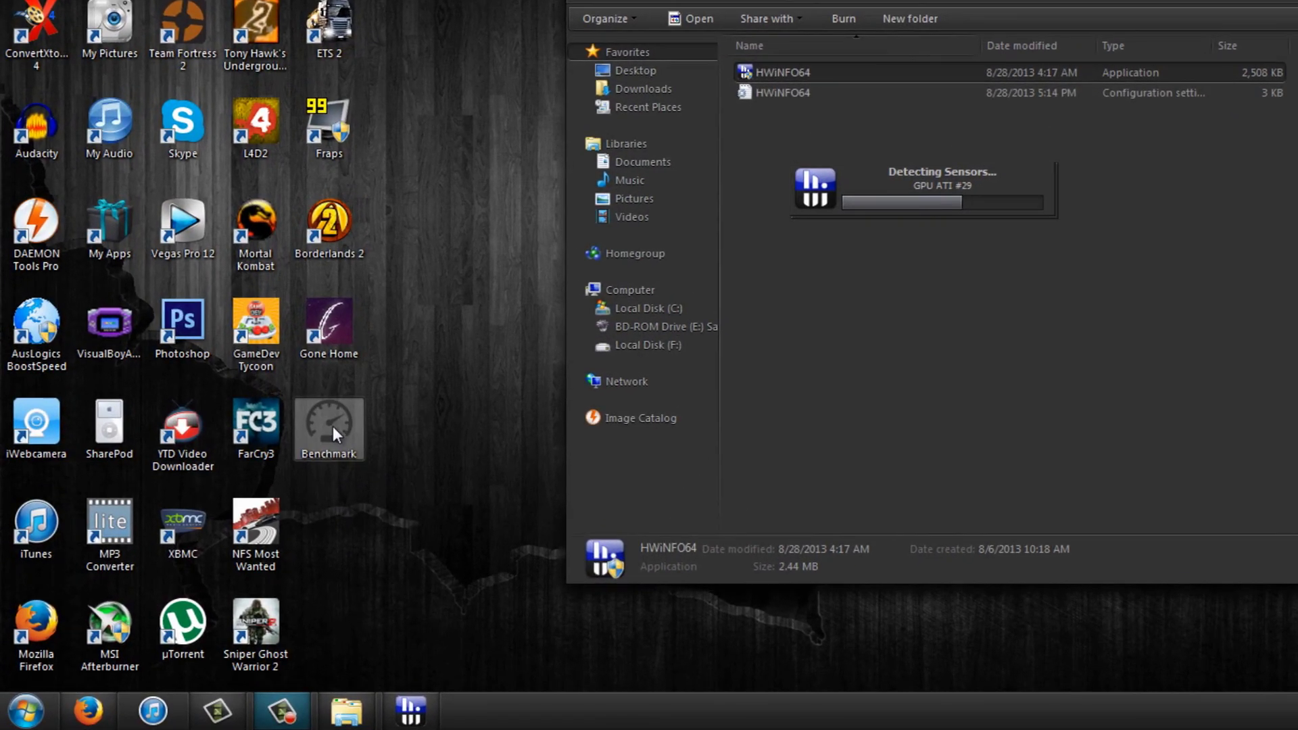
double_click(305, 447)
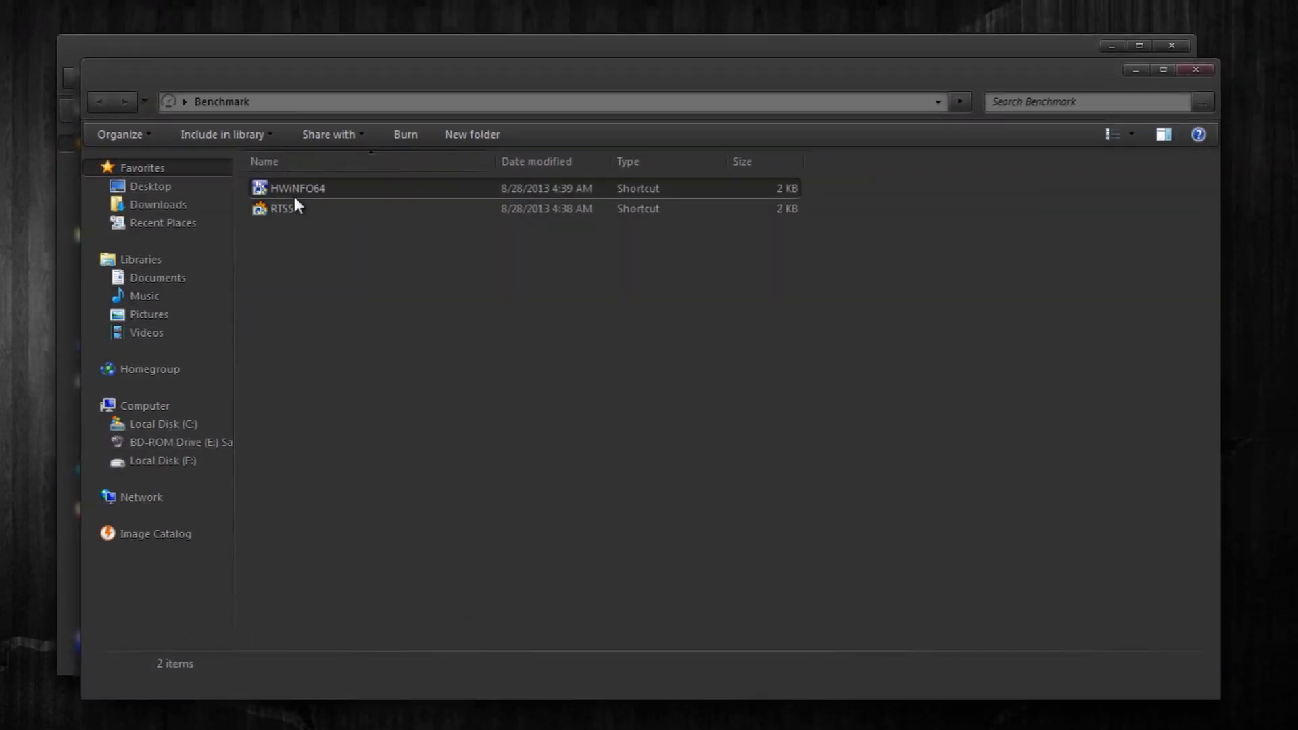
left_click(428, 170)
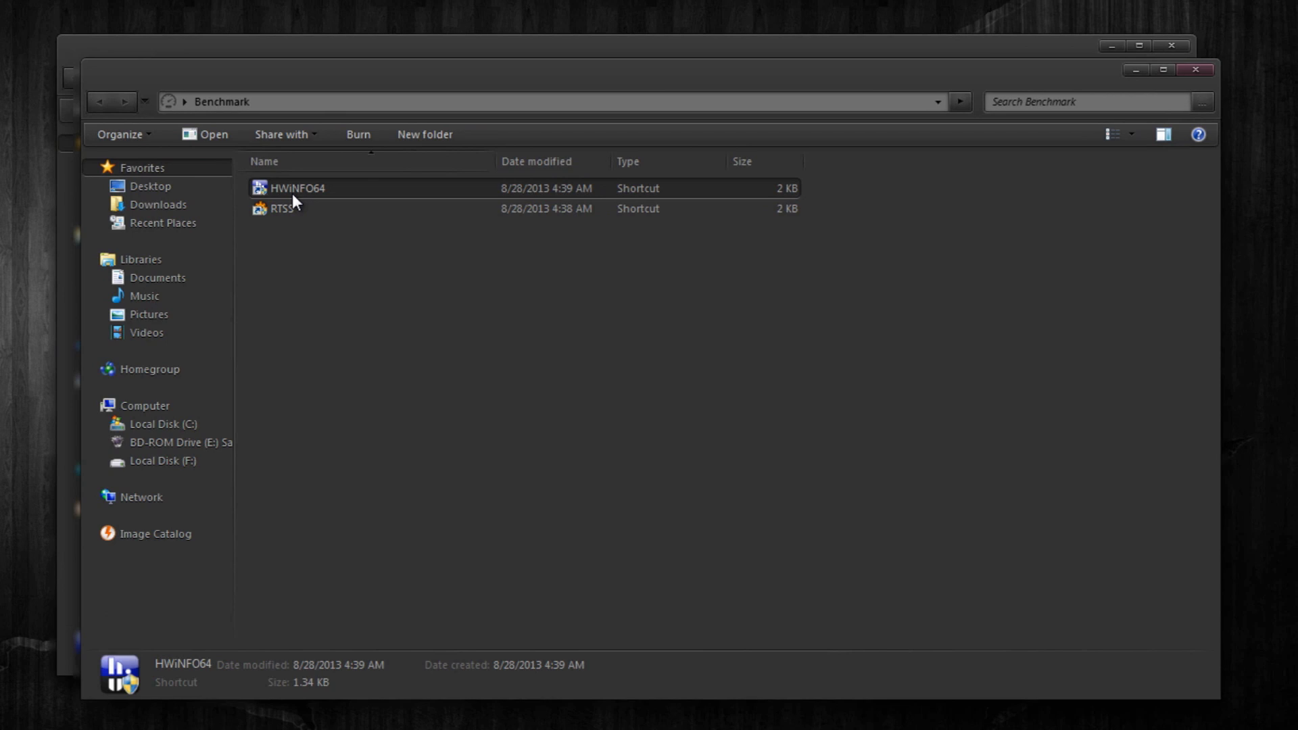
left_click(291, 209)
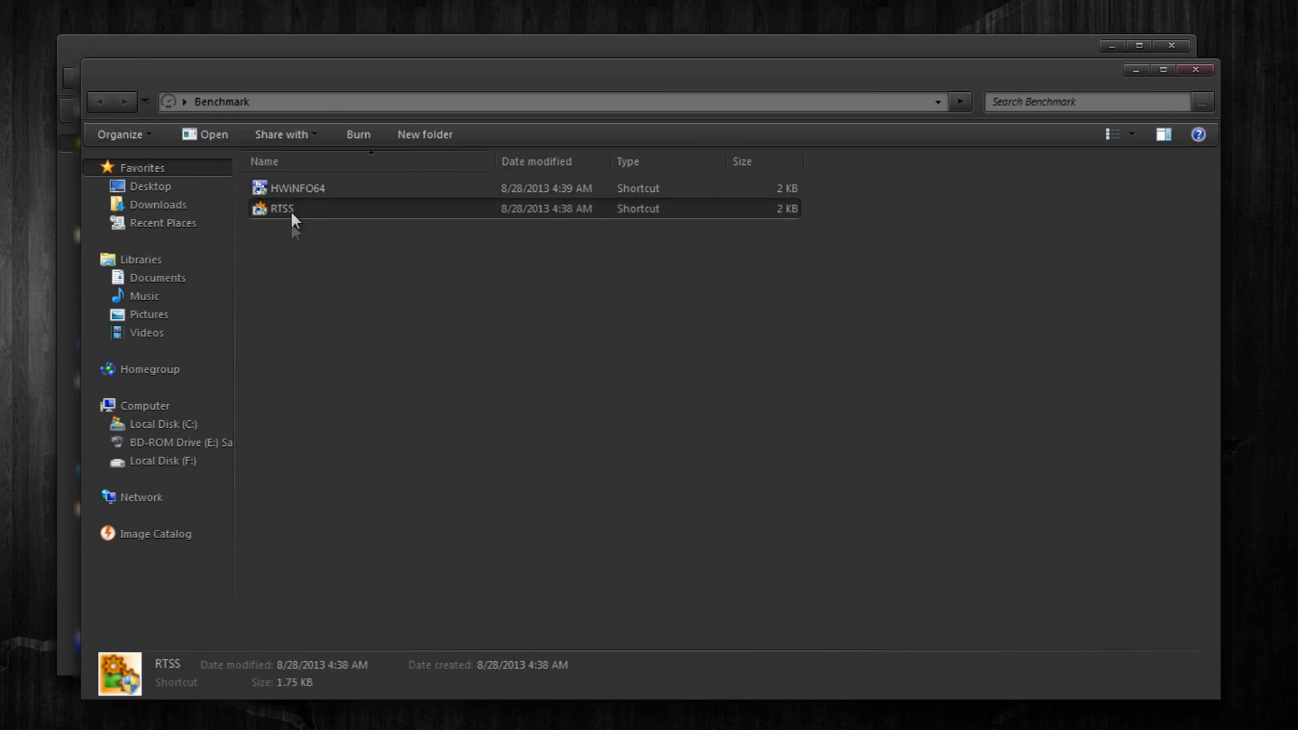
left_click(288, 283)
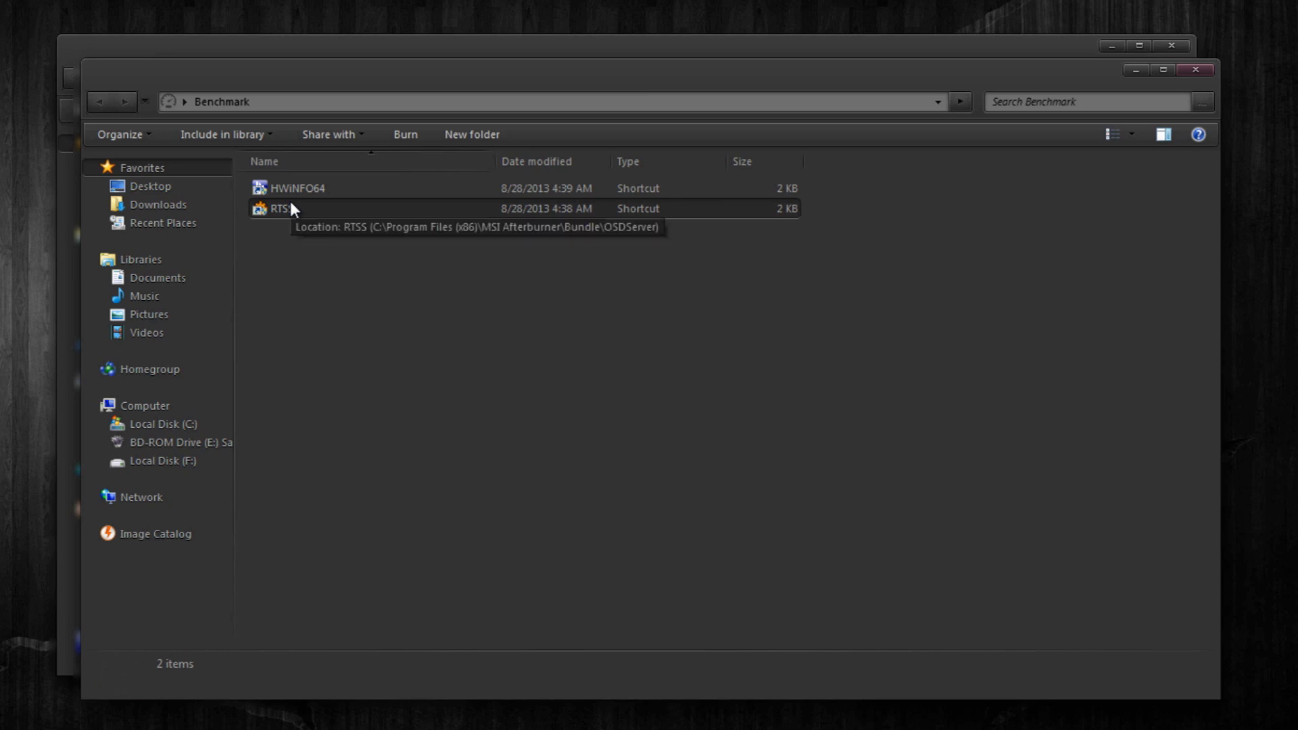
left_click(288, 209)
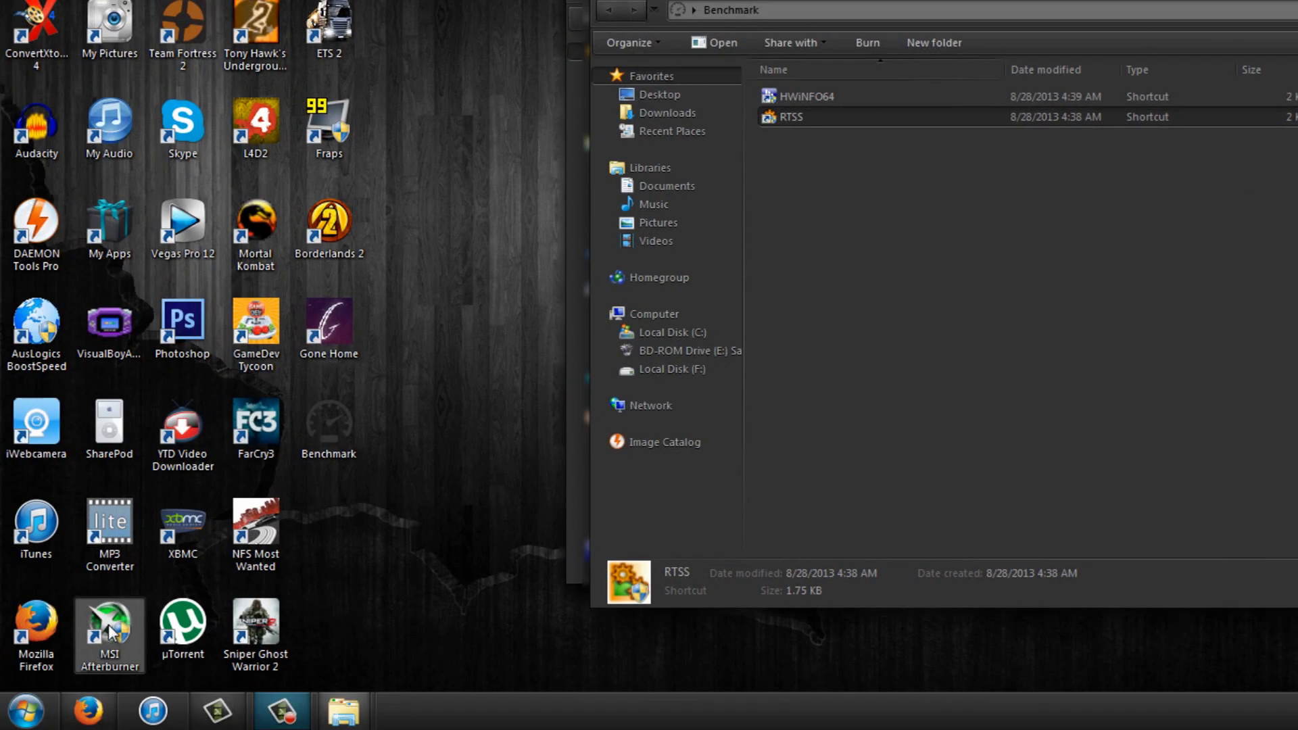
right_click(110, 632)
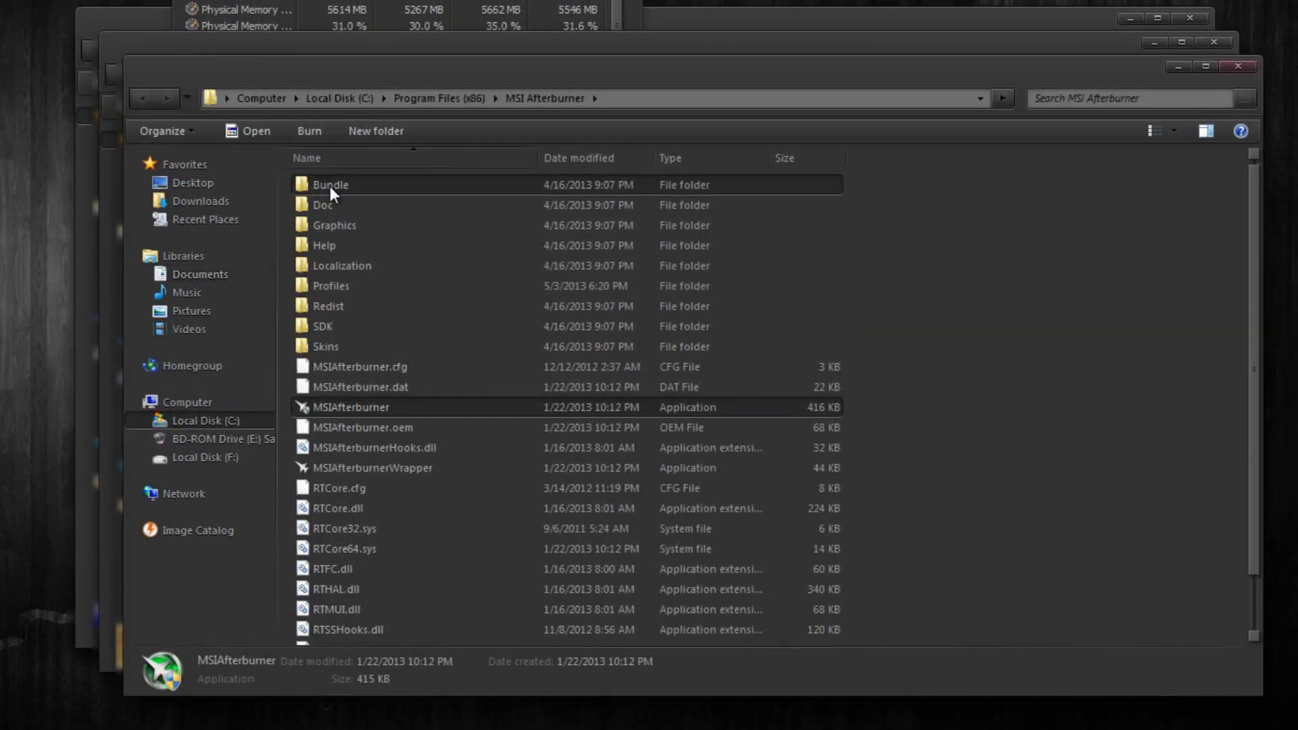
double_click(330, 186)
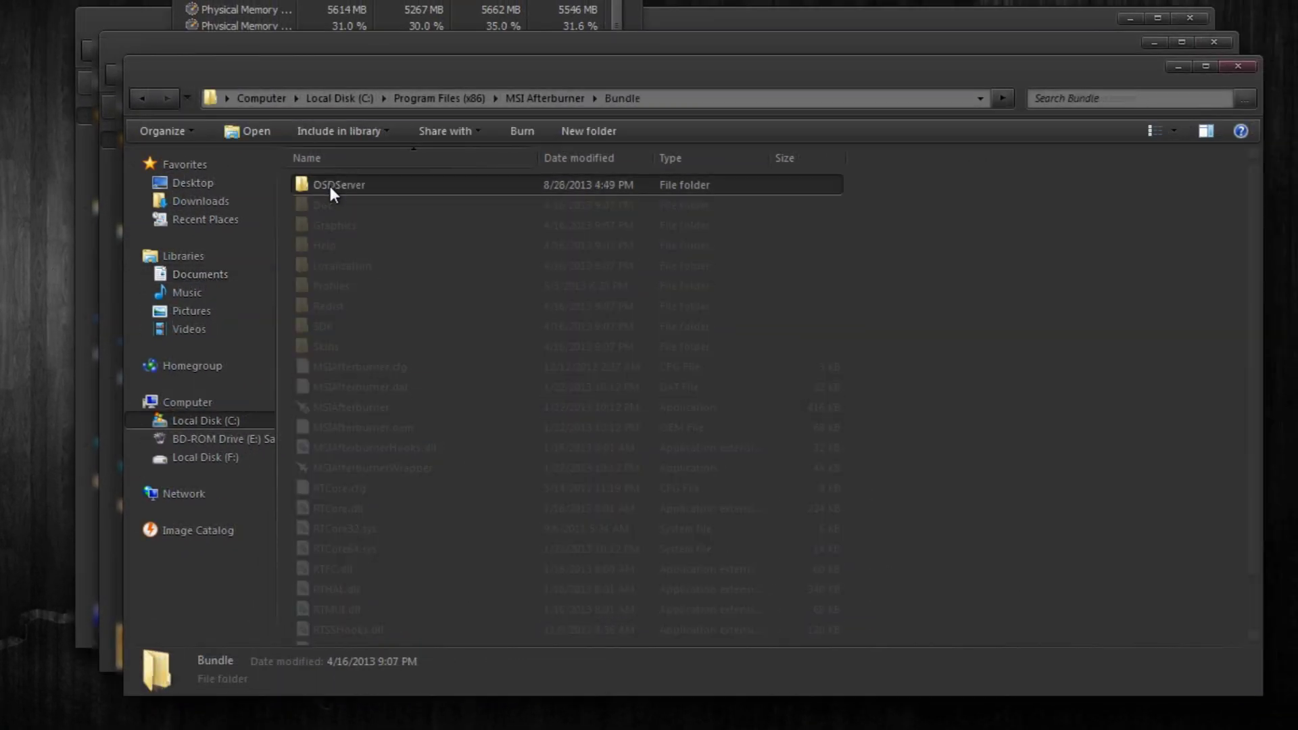
double_click(329, 186)
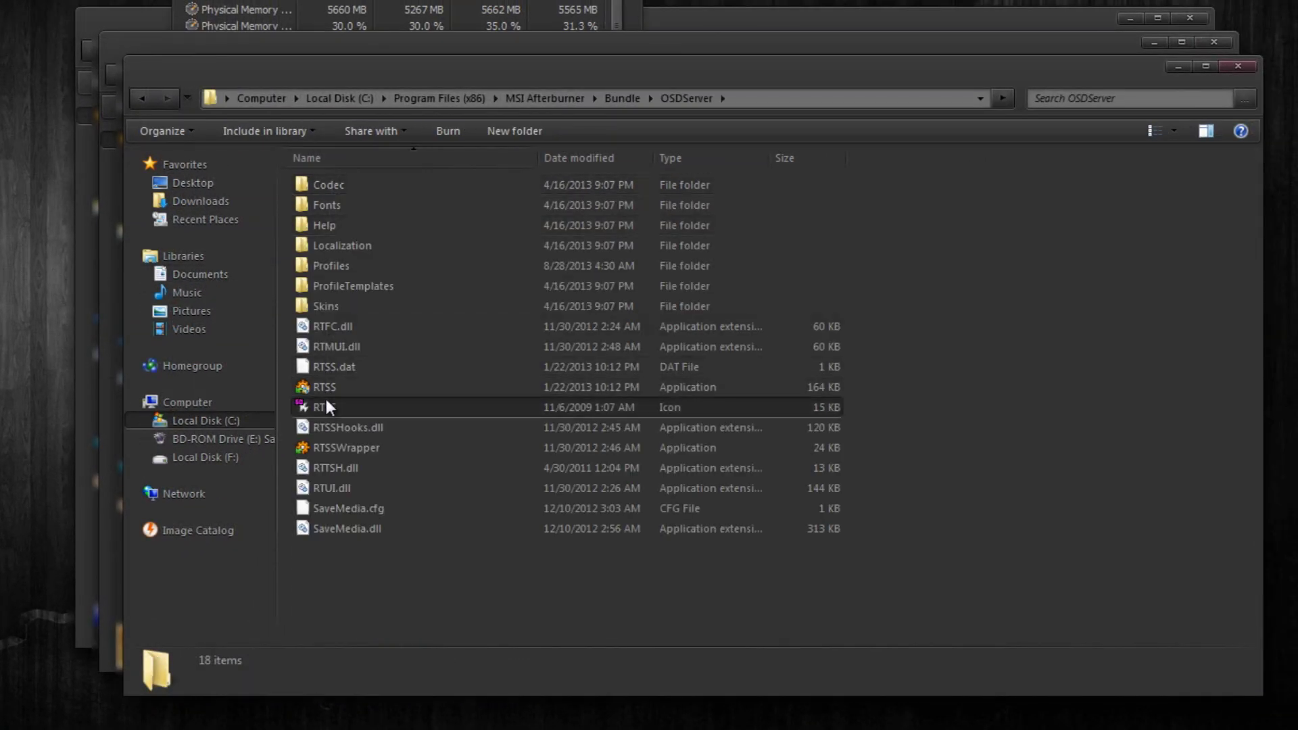
left_click(325, 387)
right_click(326, 387)
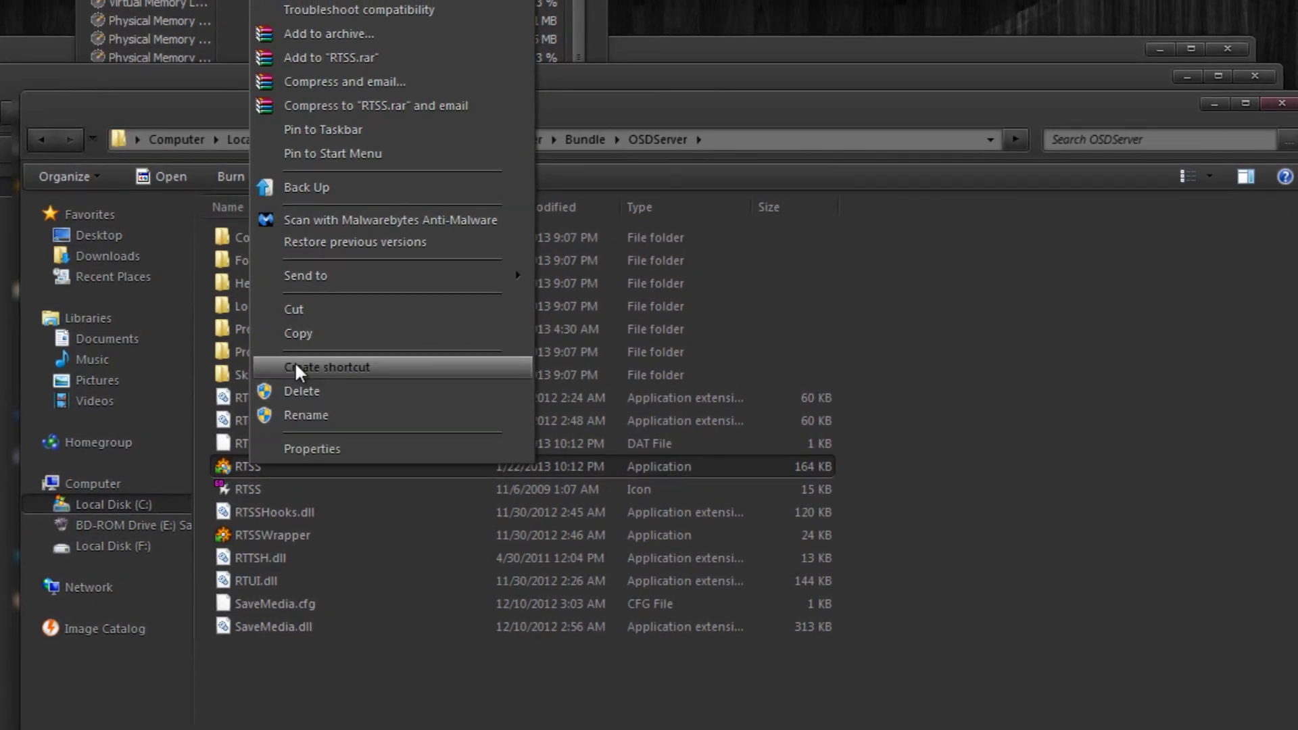
left_click(1149, 421)
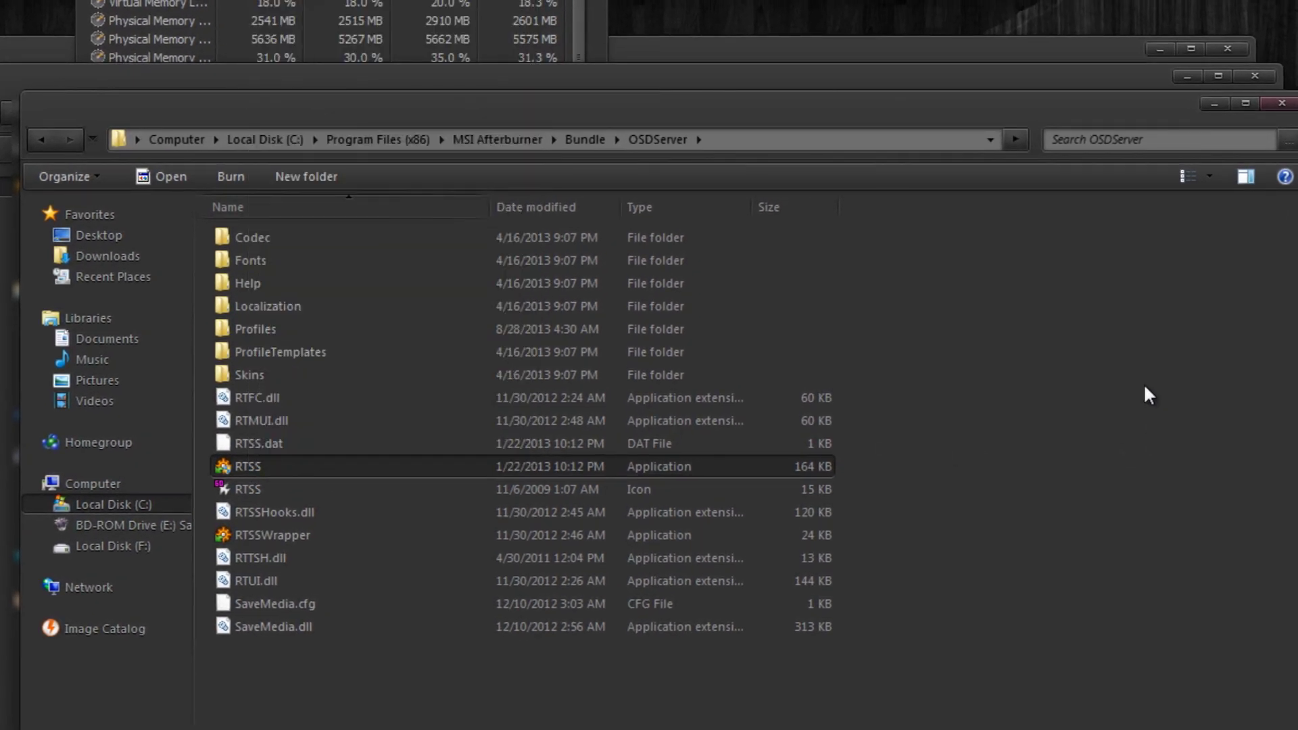
left_click(1285, 105)
left_click(1252, 72)
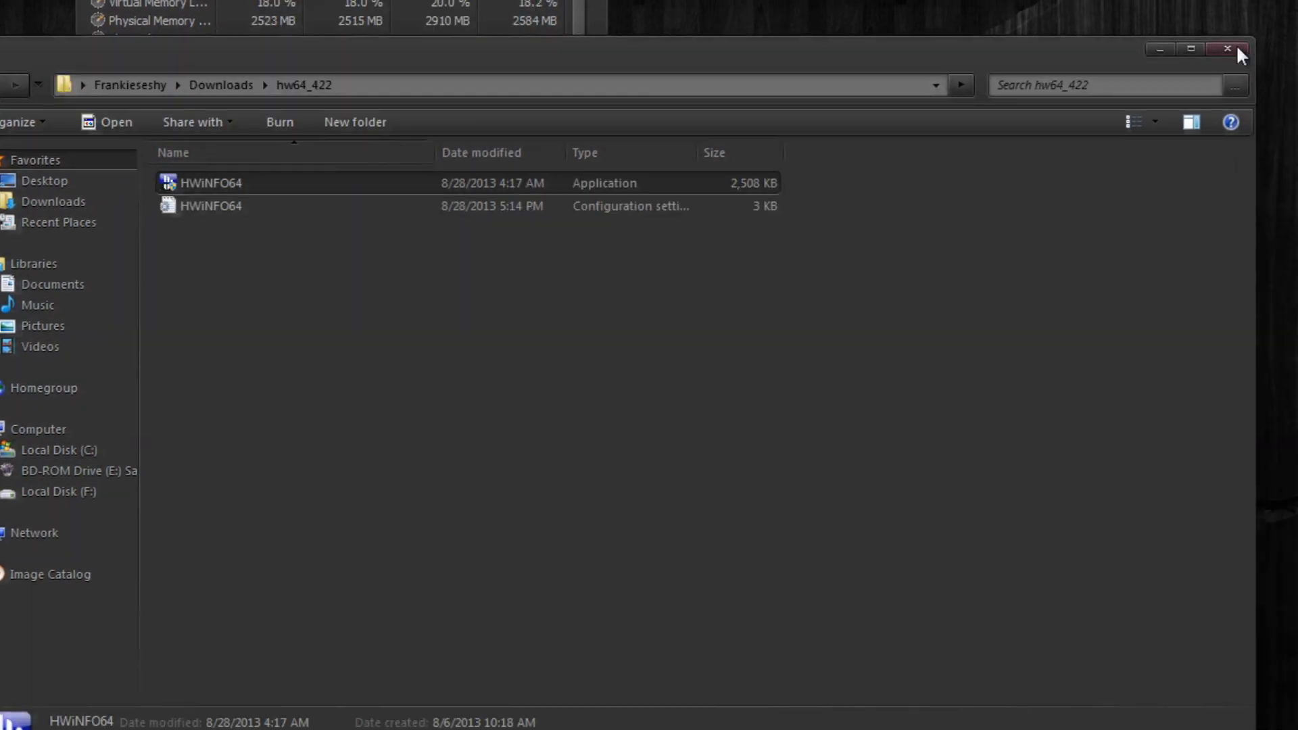
Close the hw64_422 folder and reposition the HWiNFO64 sensor status window
left_click(1237, 52)
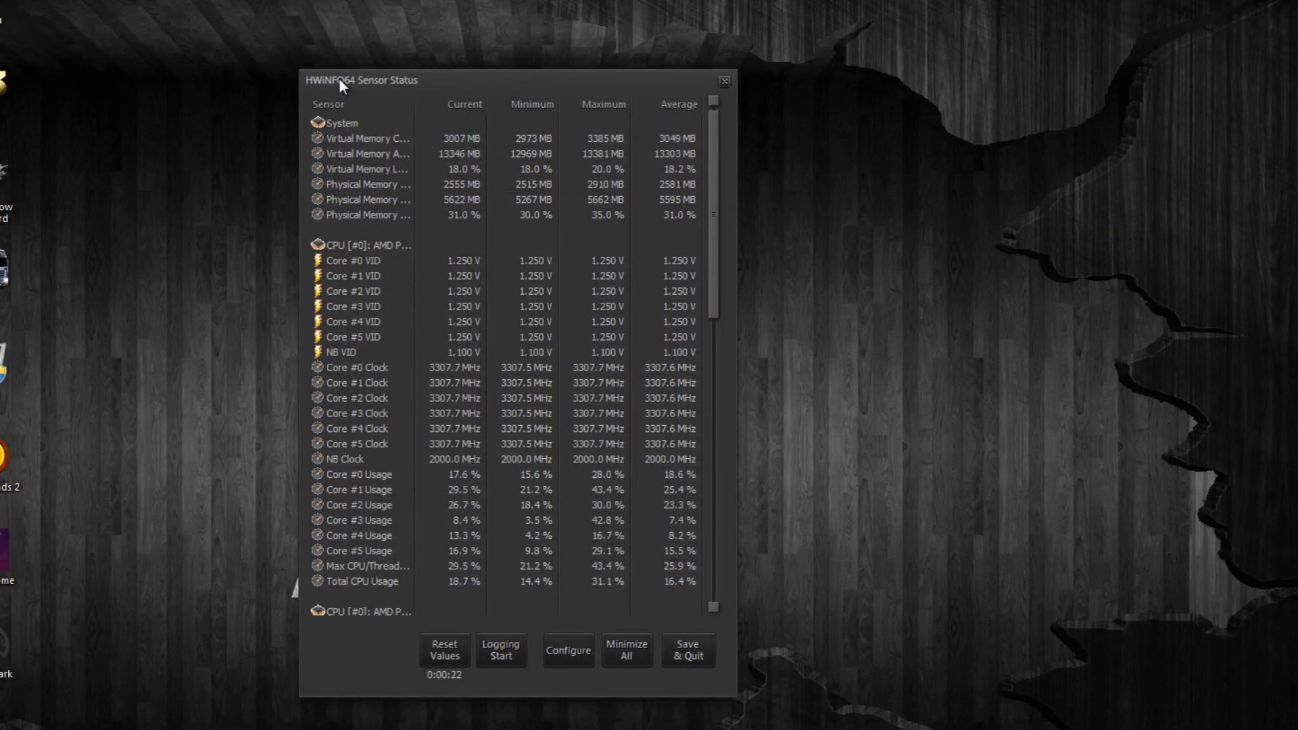
left_click_drag(340, 78, 337, 92)
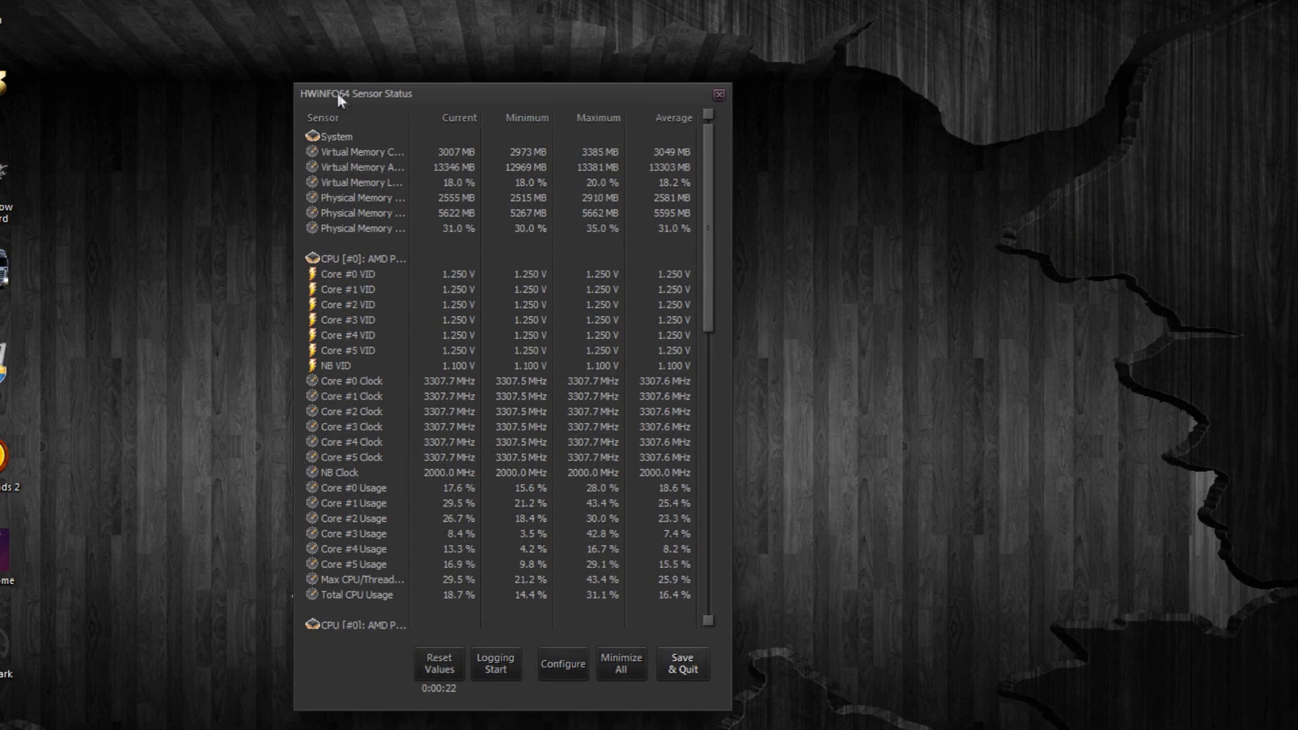
left_click(440, 316)
scroll(440, 316, "down", 5)
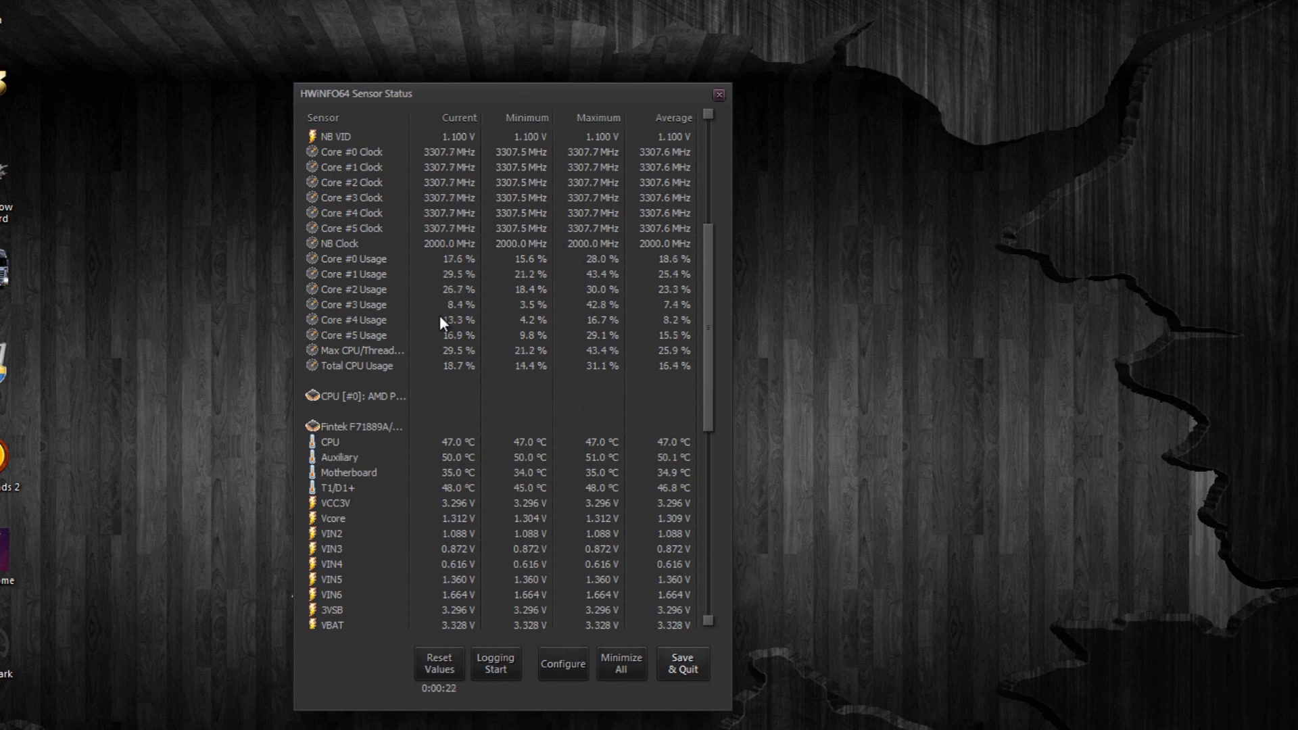
scroll(440, 316, "up", 5)
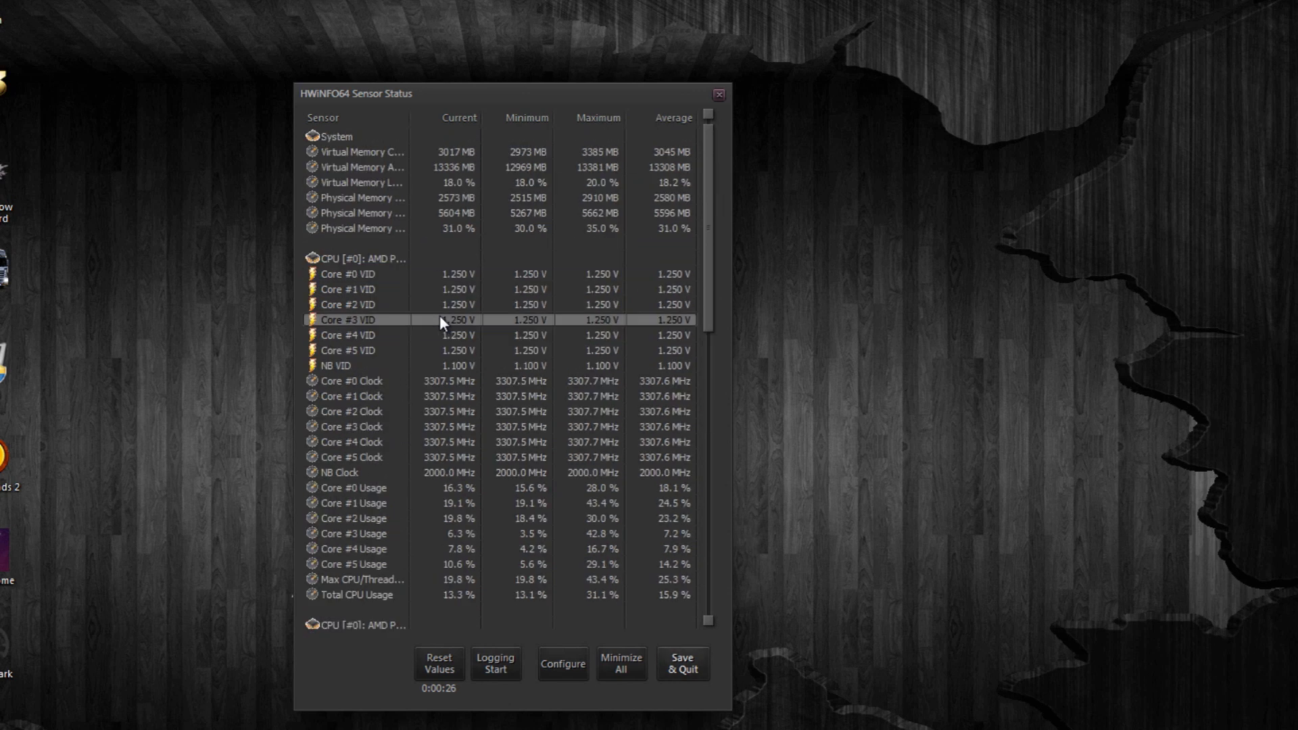
In Sensor Settings' OSD (RTSS) list, show Physical Memory Load at line 1, column 3
left_click(557, 676)
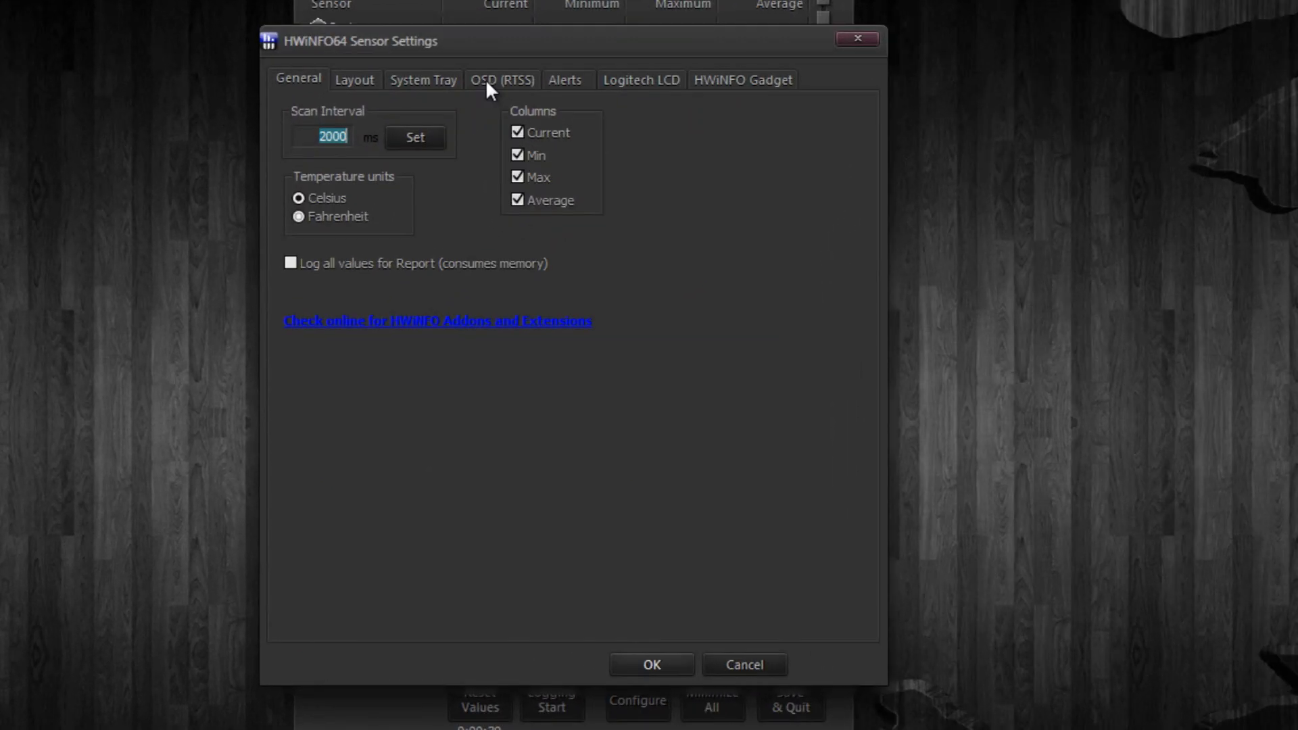
left_click(486, 79)
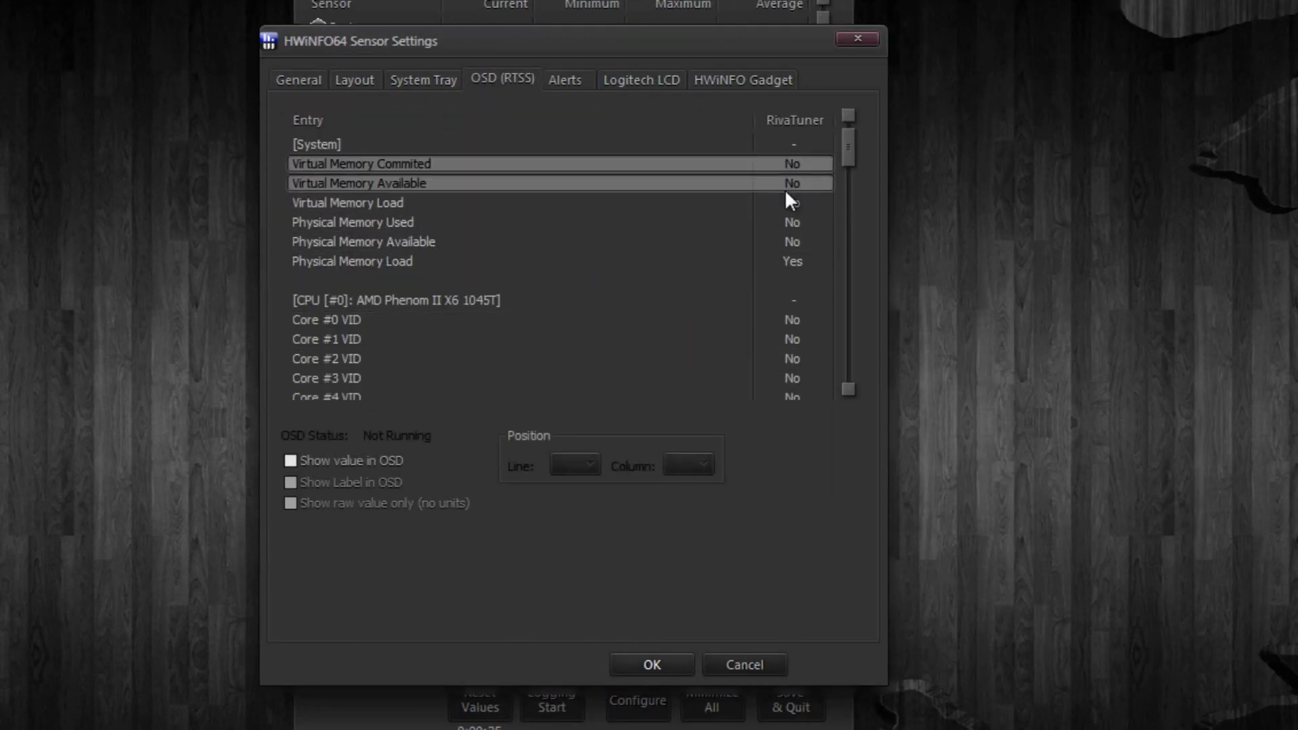
left_click(775, 227)
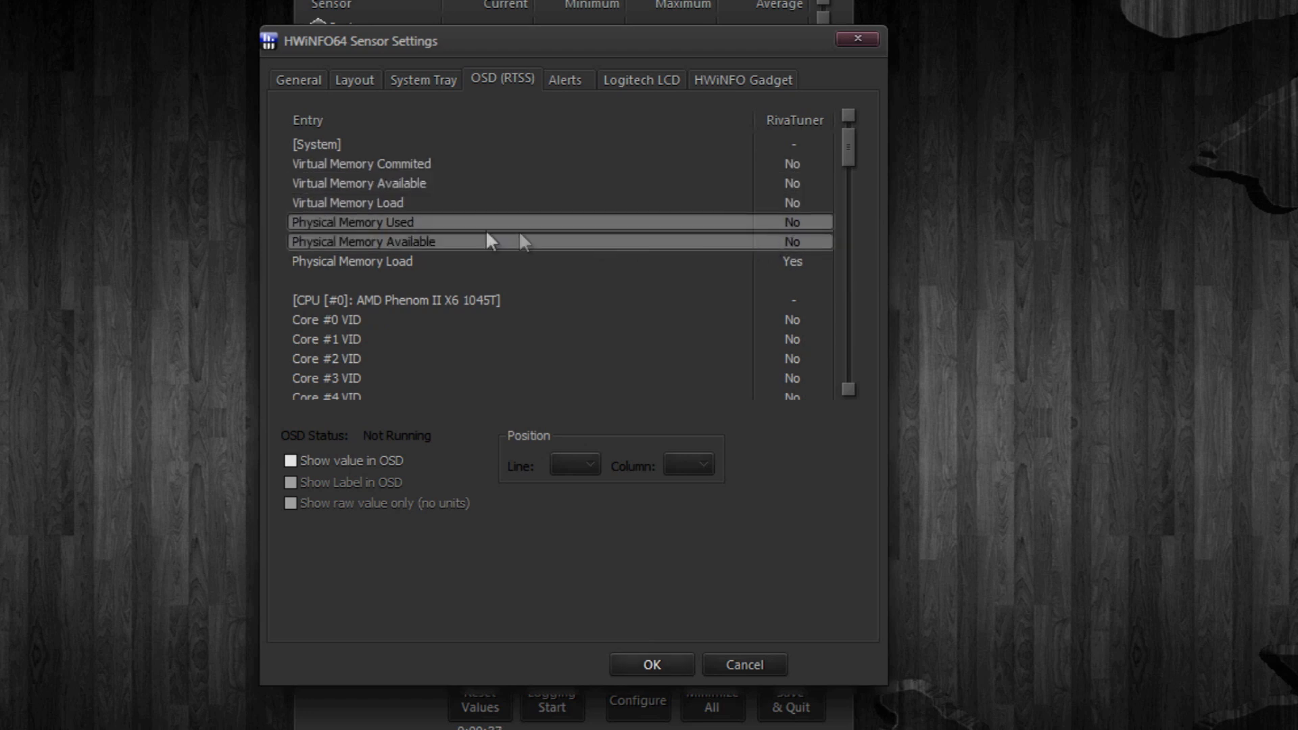
left_click(437, 243)
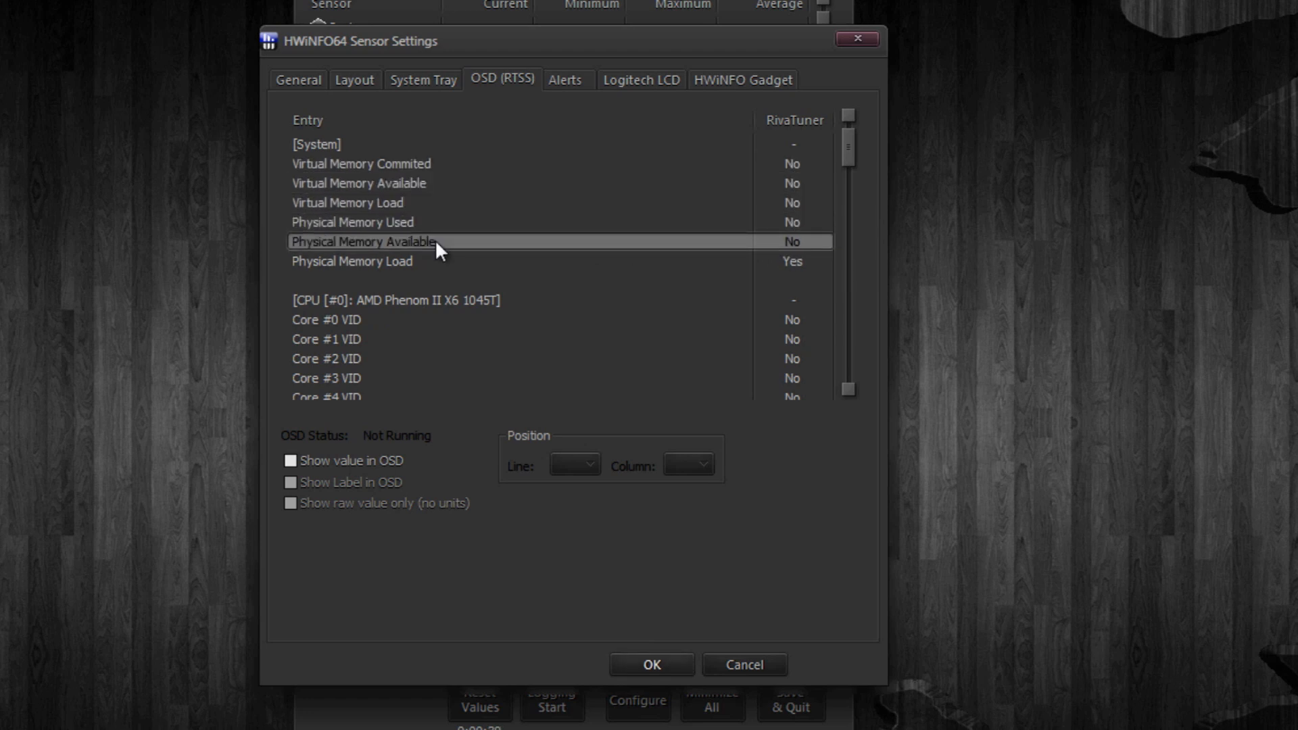
left_click(391, 264)
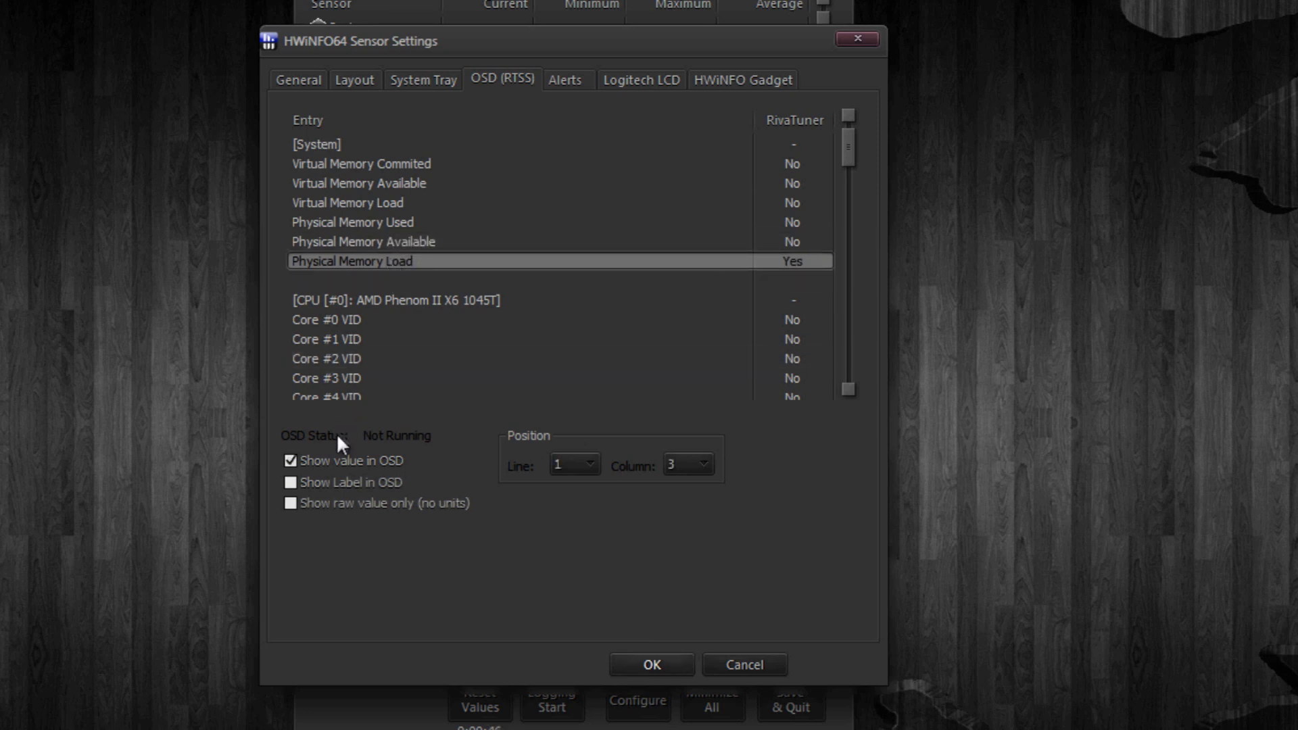
left_click(344, 244)
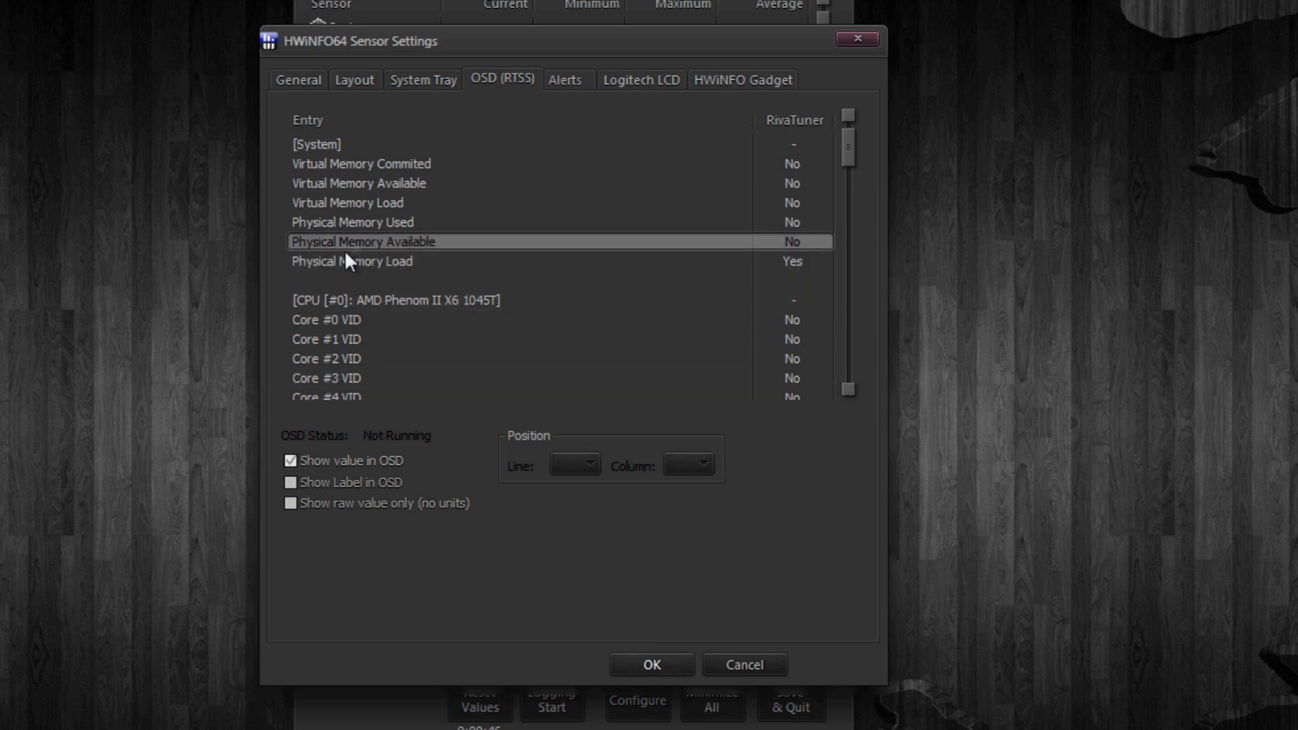
left_click(344, 261)
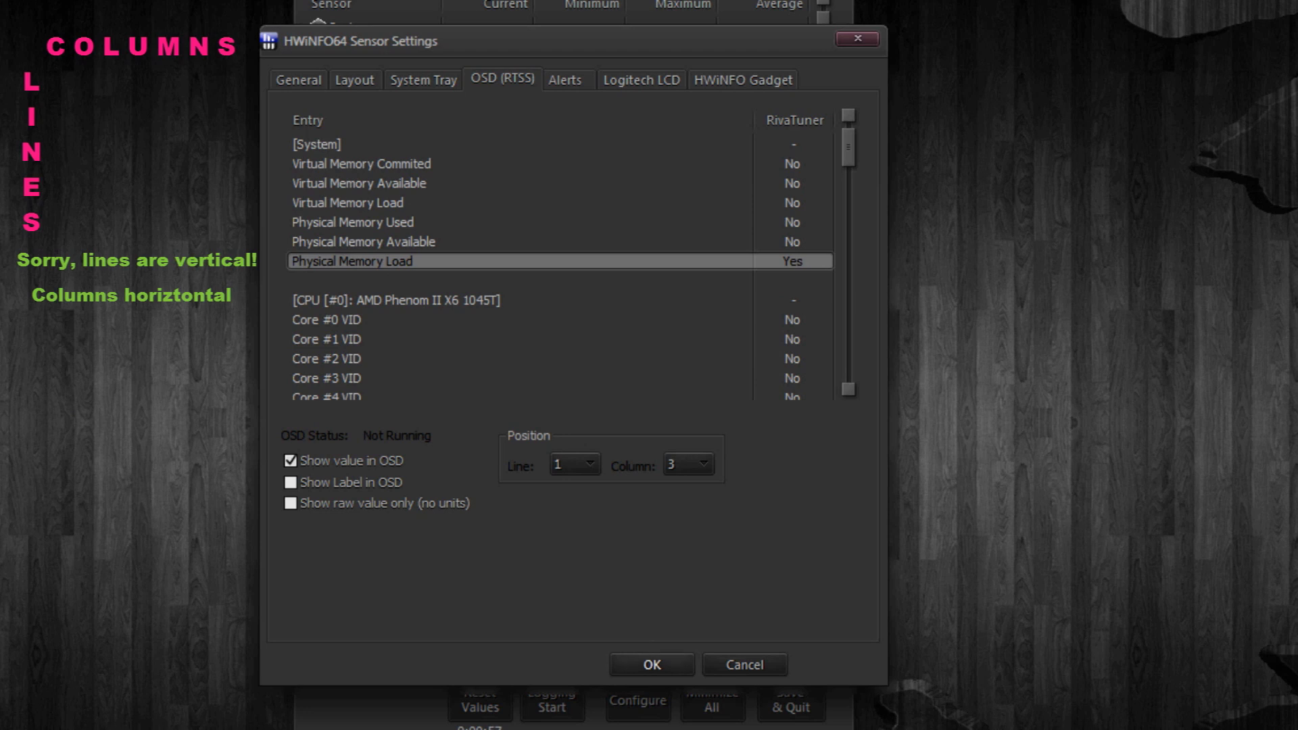
Enable Core #0–#5 Usage in the OSD on lines 1–6 of column 1, leaving Total CPU Usage off
scroll(339, 307, "down", 2)
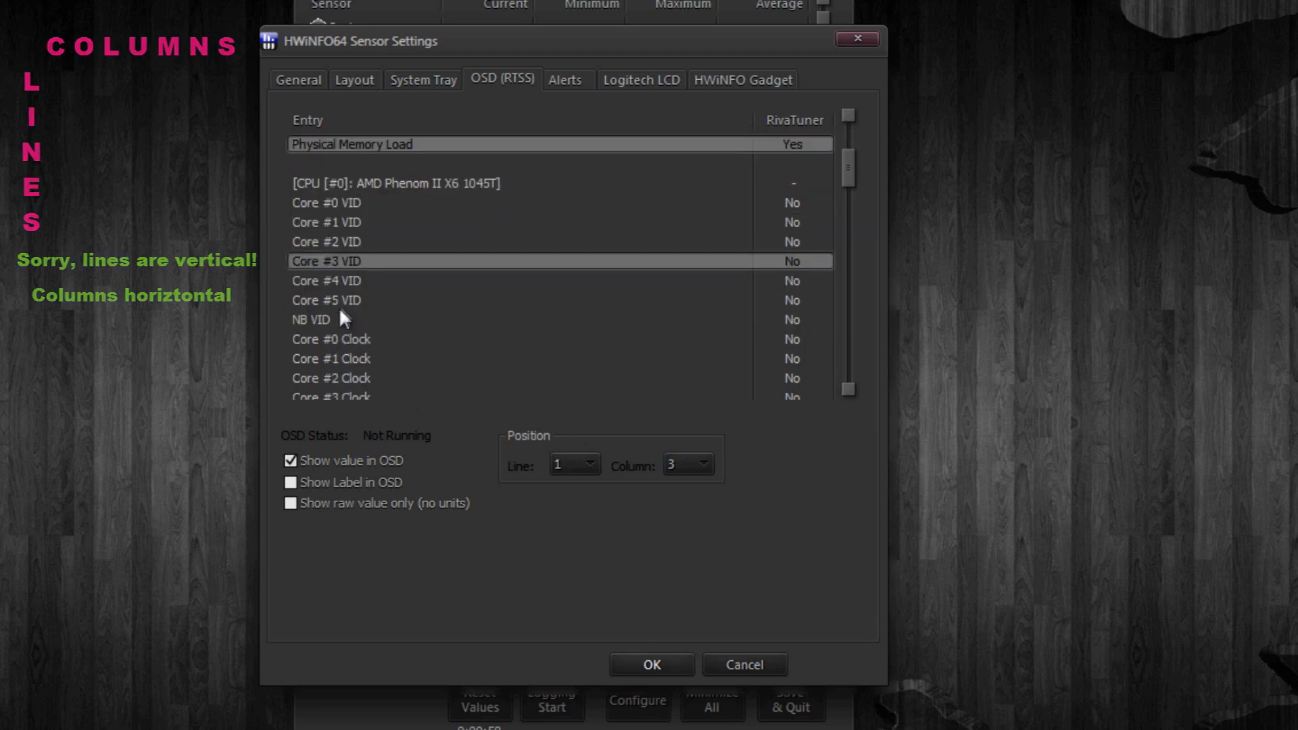
scroll(342, 316, "down", 1)
left_click(355, 206)
left_click(355, 299)
scroll(347, 314, "down", 1)
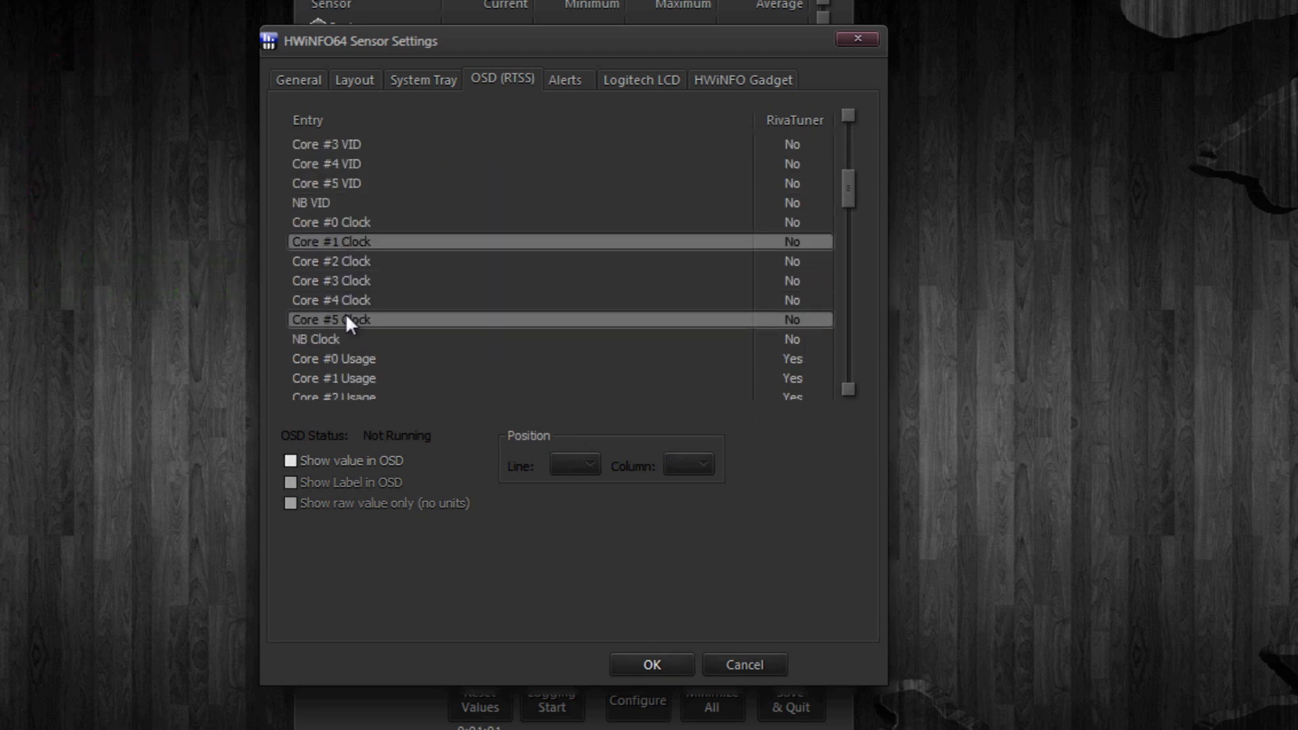
scroll(346, 284, "down", 2)
left_click(345, 242)
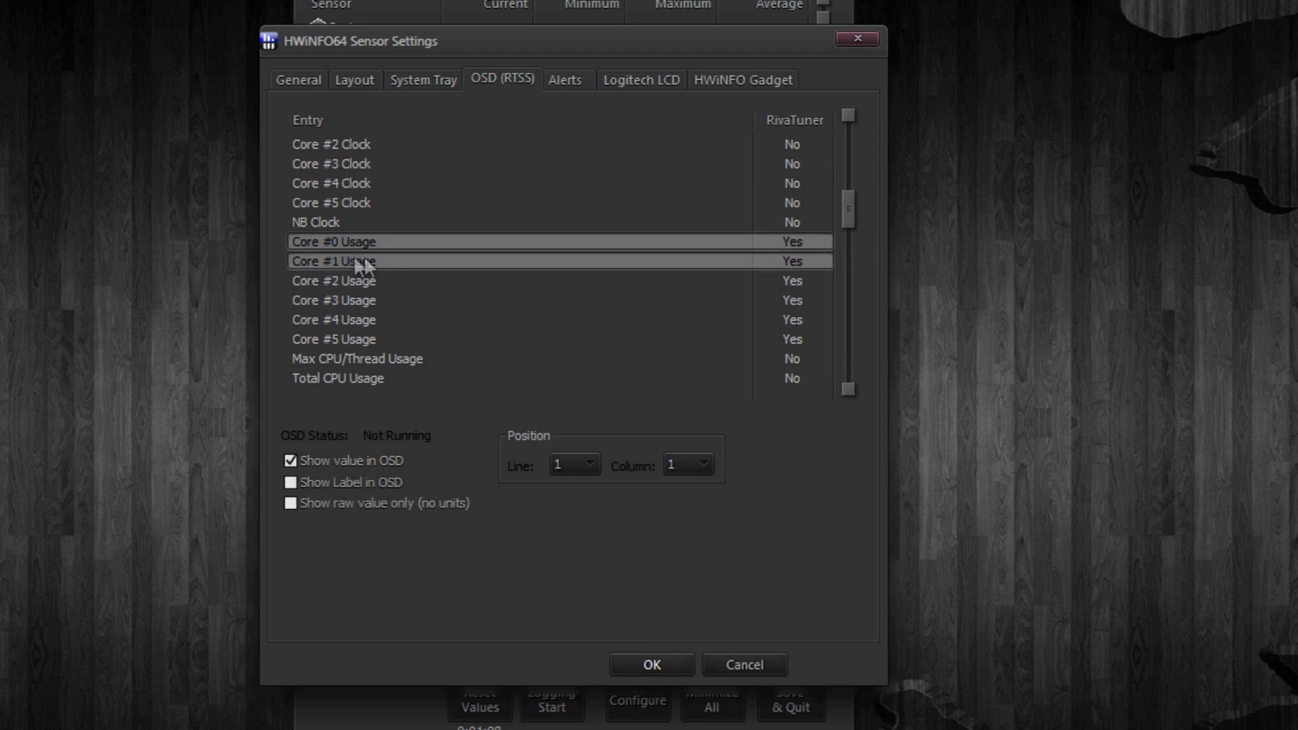
left_click(372, 261)
left_click(357, 281)
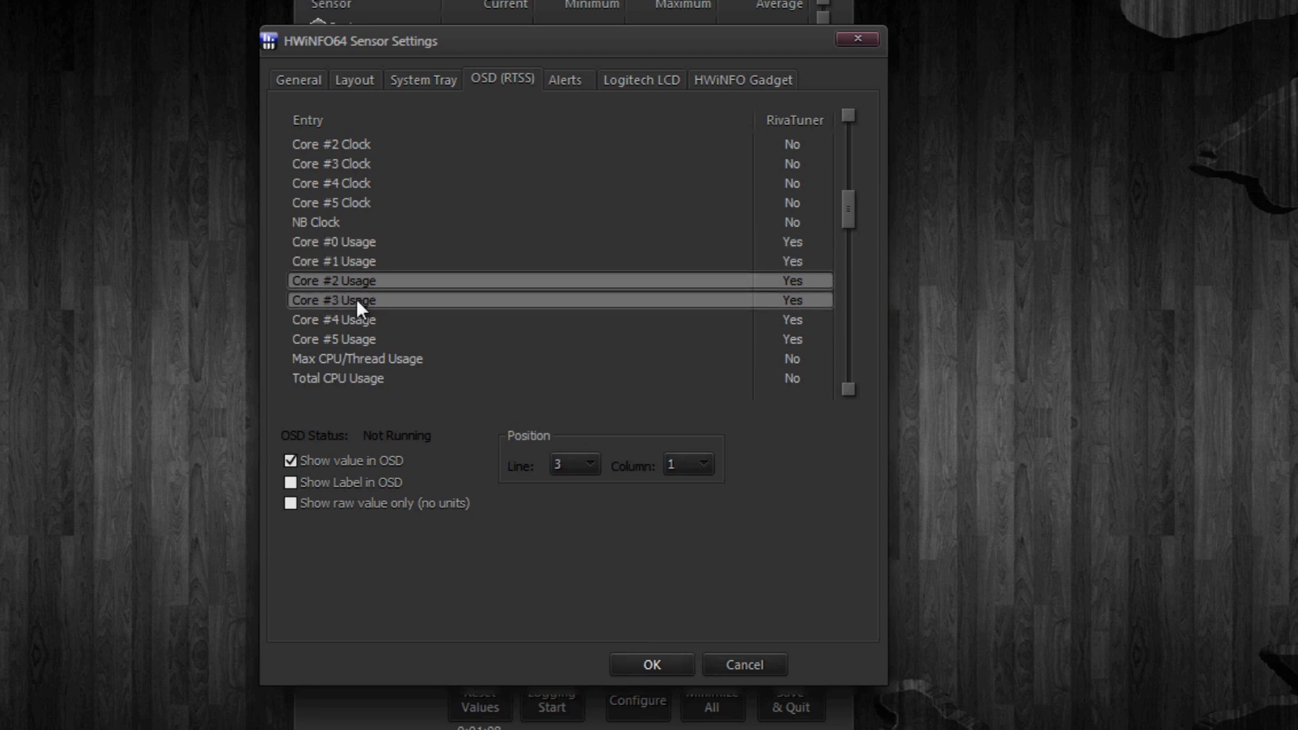
left_click(356, 300)
left_click(355, 320)
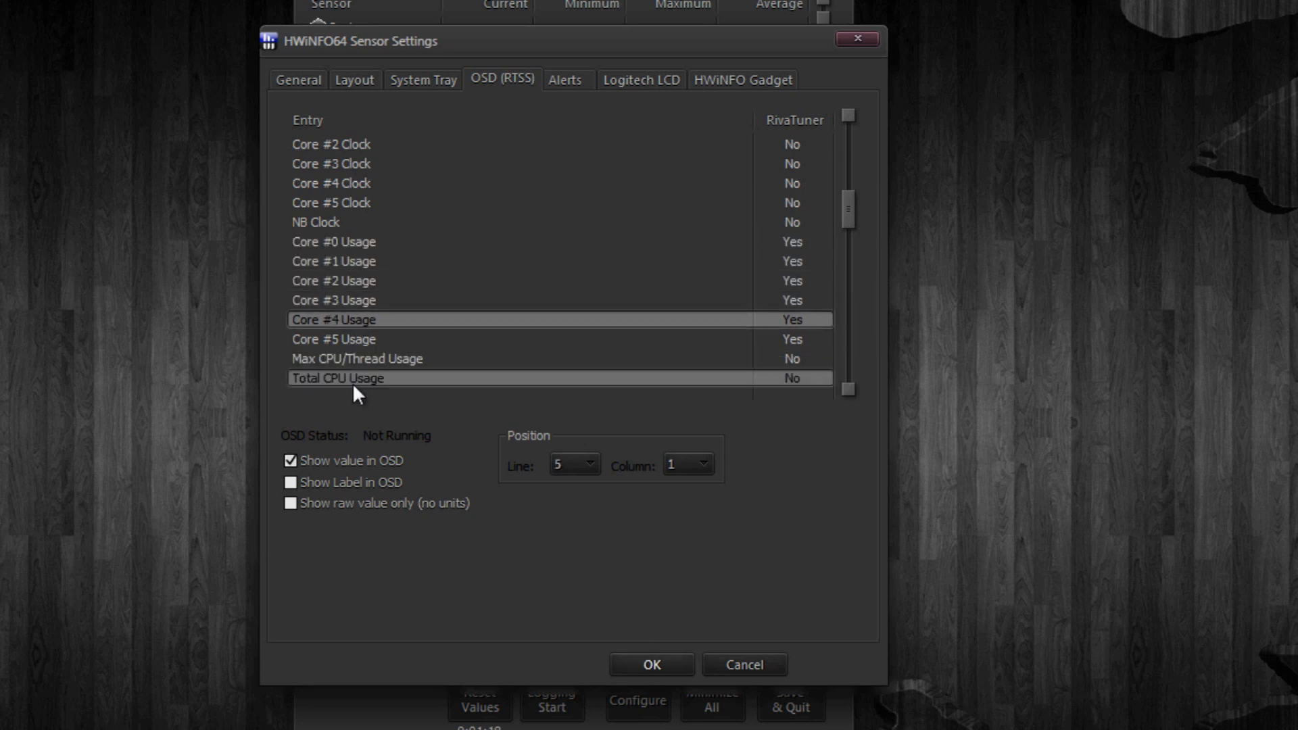
left_click(352, 383)
scroll(353, 388, "down", 1)
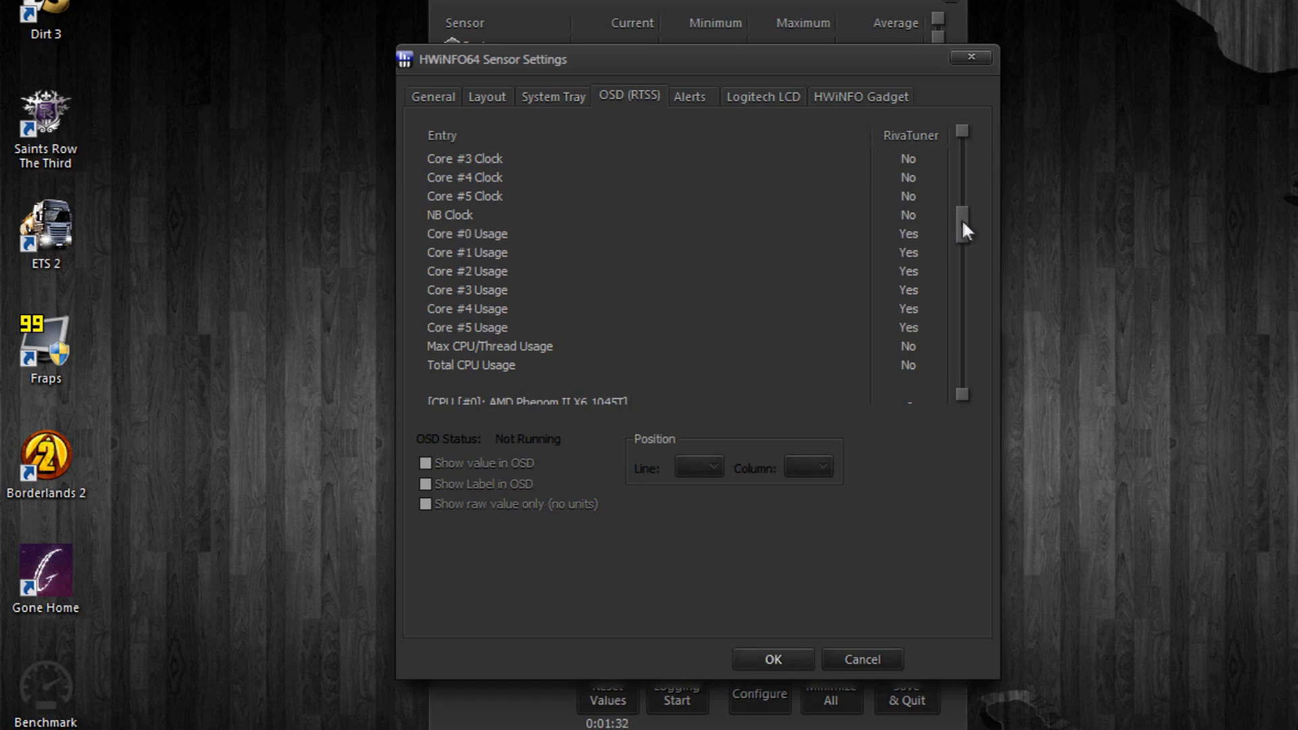
Put GPU D3D Usage at line 1, column 2, confirm with OK, and Save & Quit HWiNFO64
left_click_drag(964, 223, 980, 368)
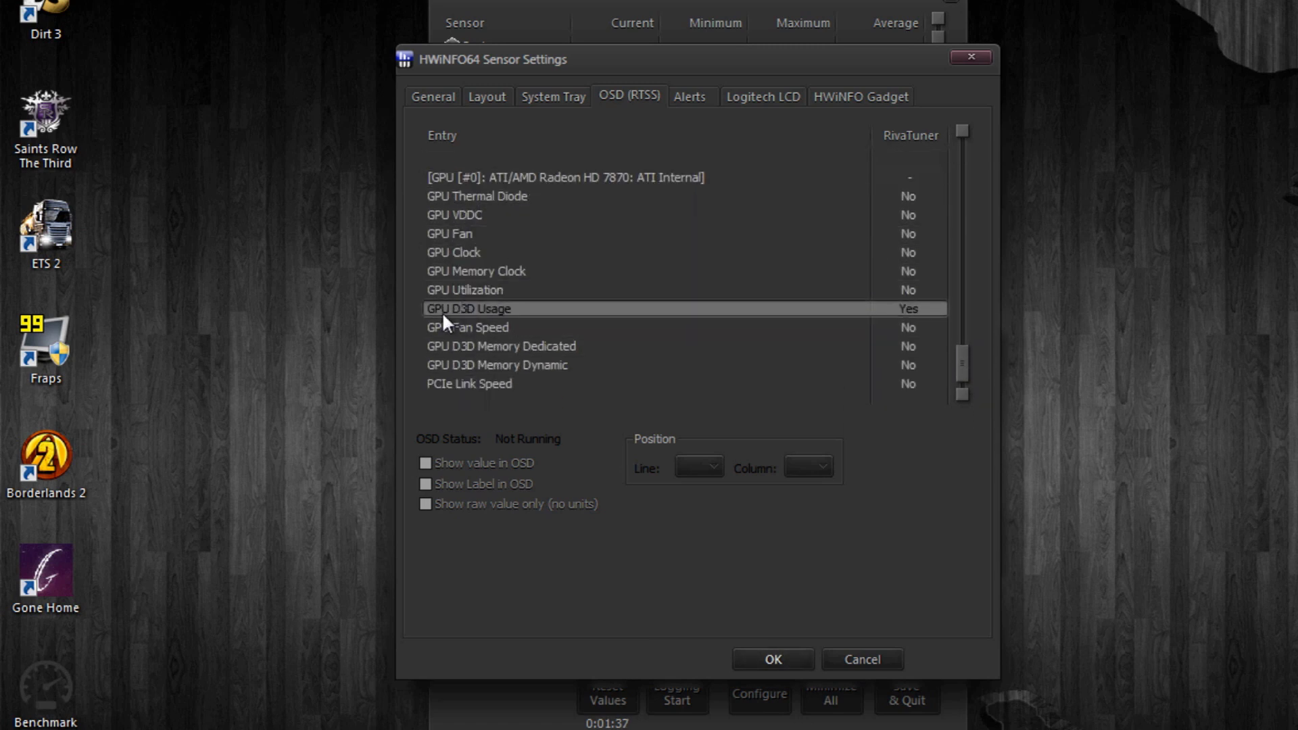
left_click(462, 309)
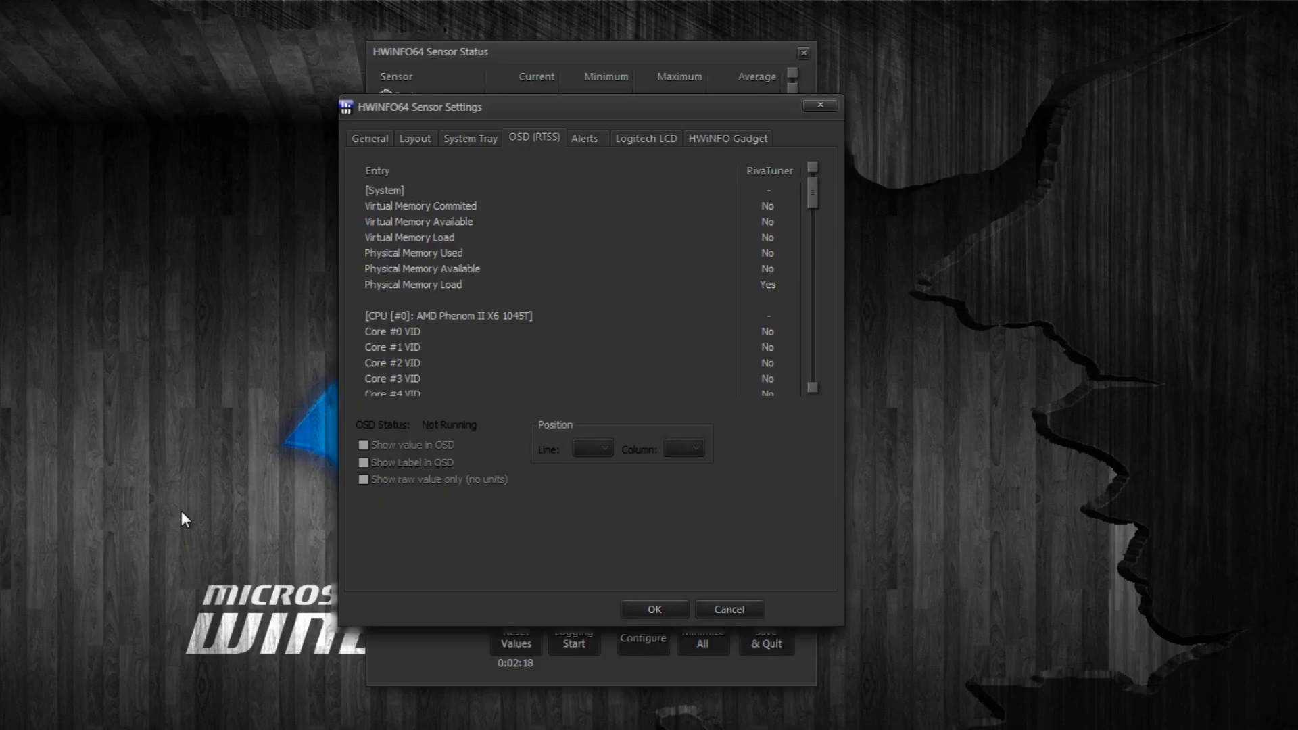
left_click(467, 257)
scroll(466, 257, "down", 2)
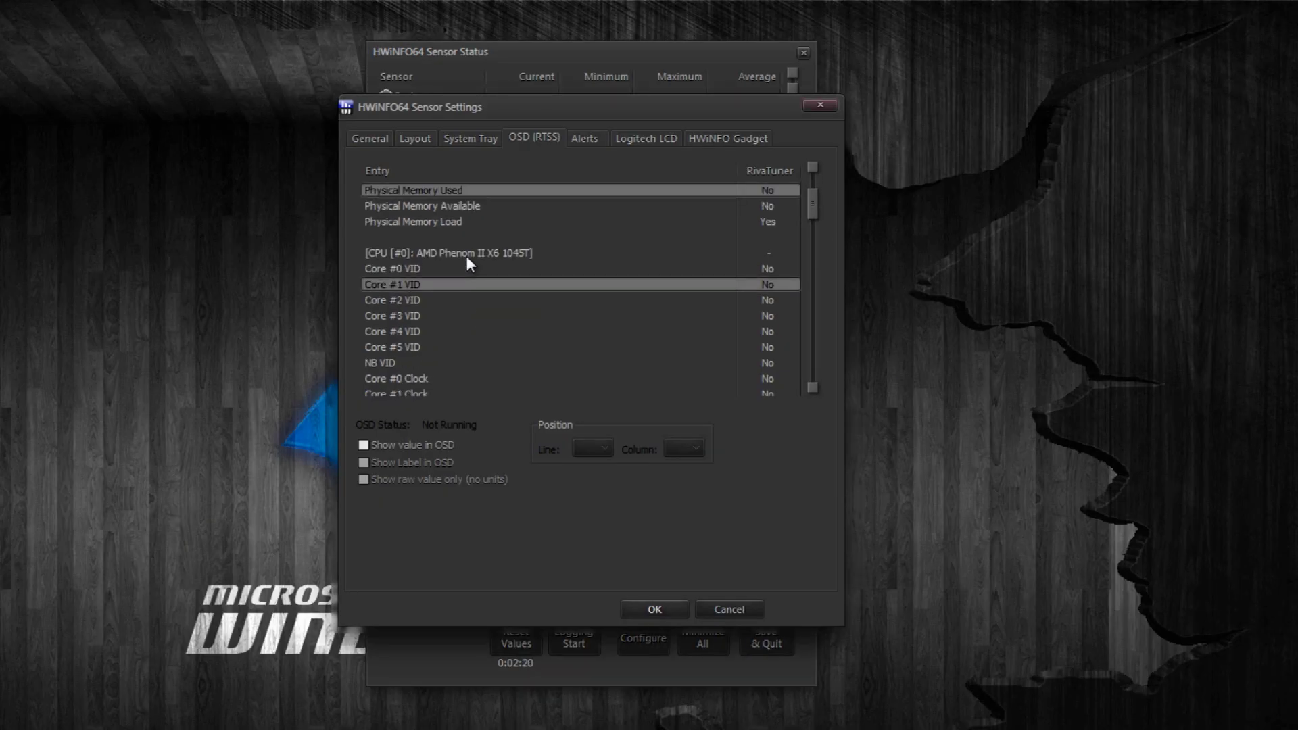
scroll(466, 264, "down", 4)
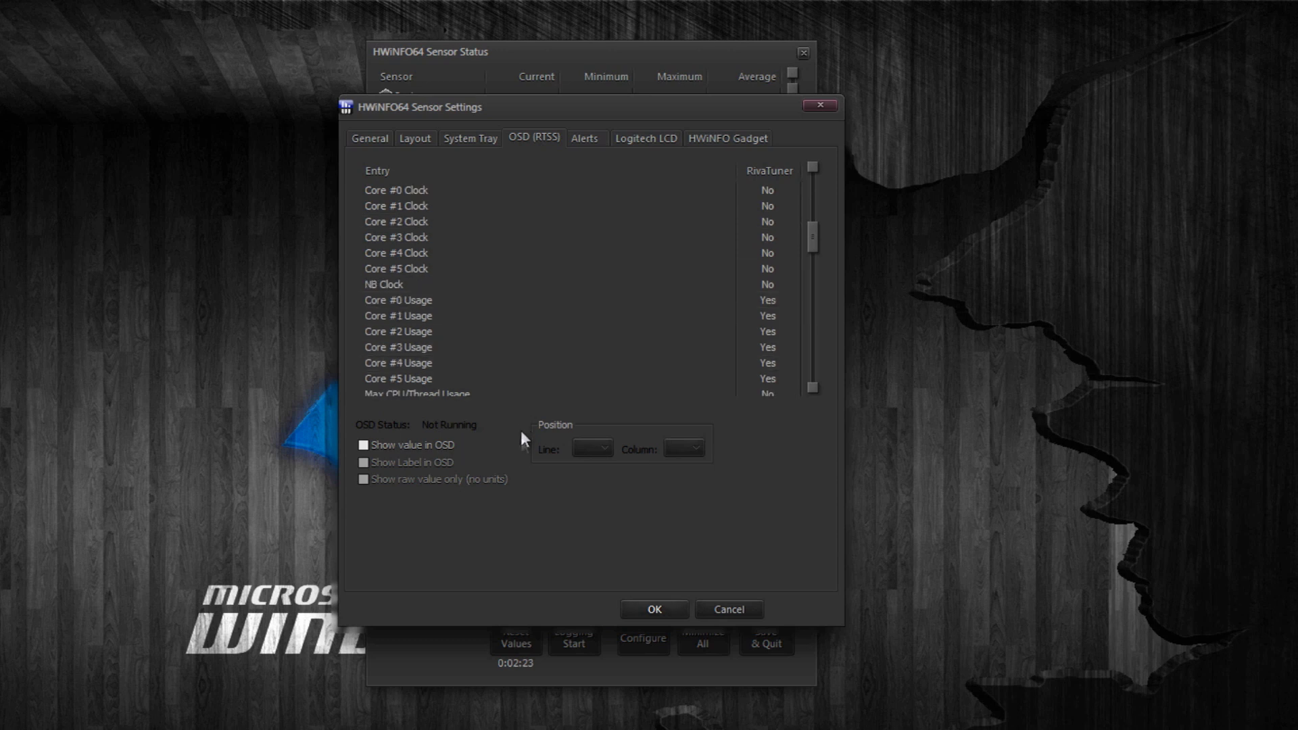
left_click(664, 609)
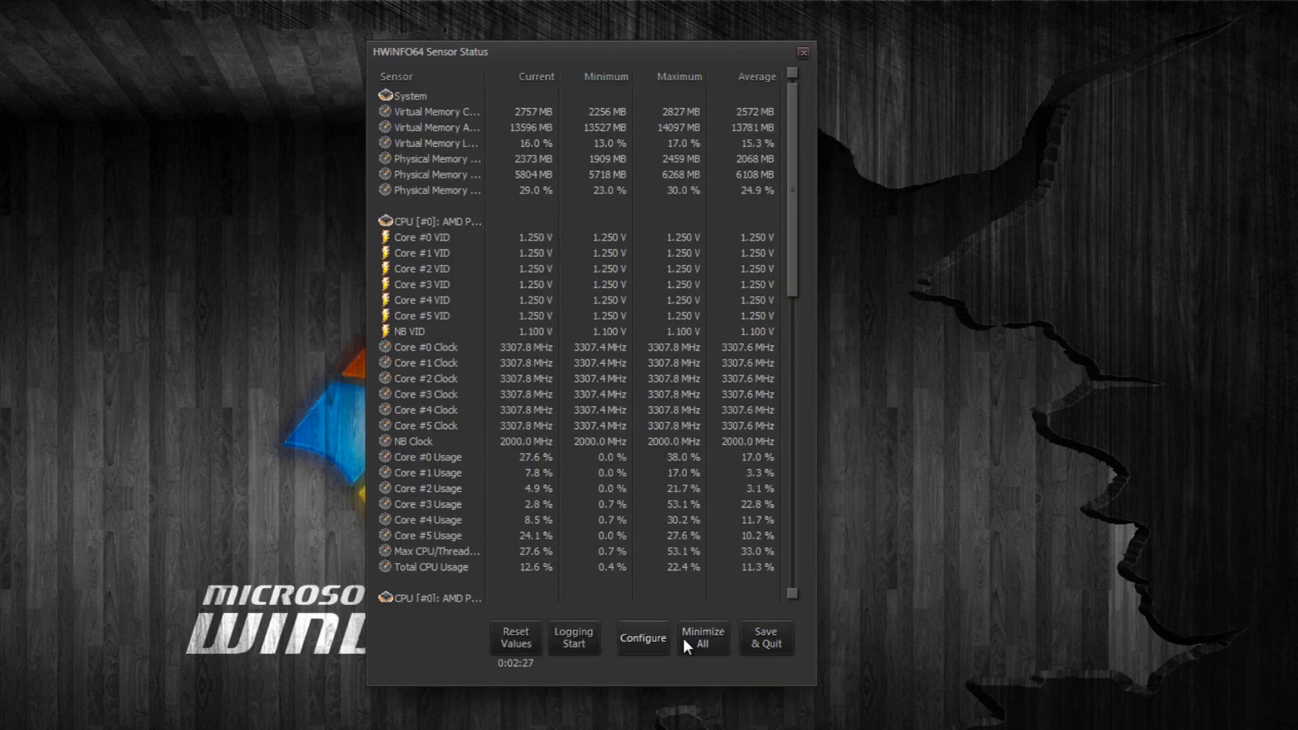
left_click(748, 642)
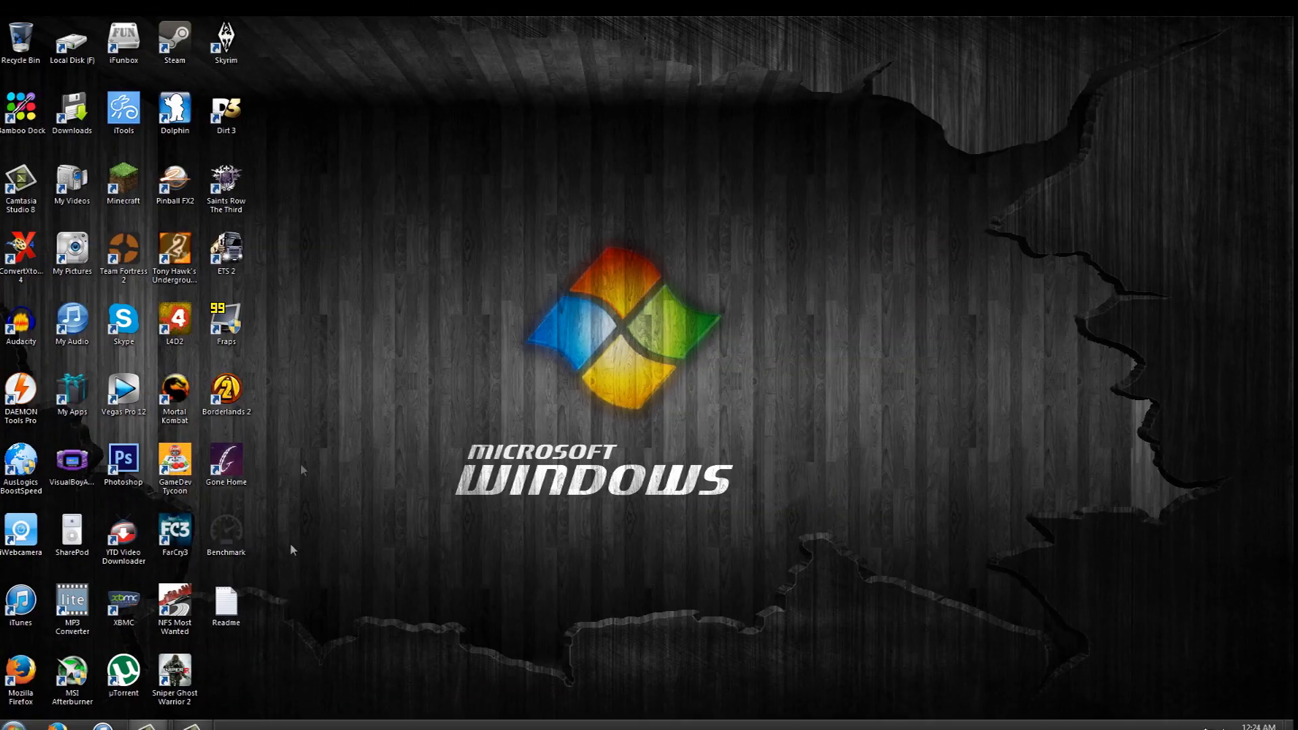
Launch the RTSS shortcut from the desktop Benchmark folder, then close that window
double_click(227, 538)
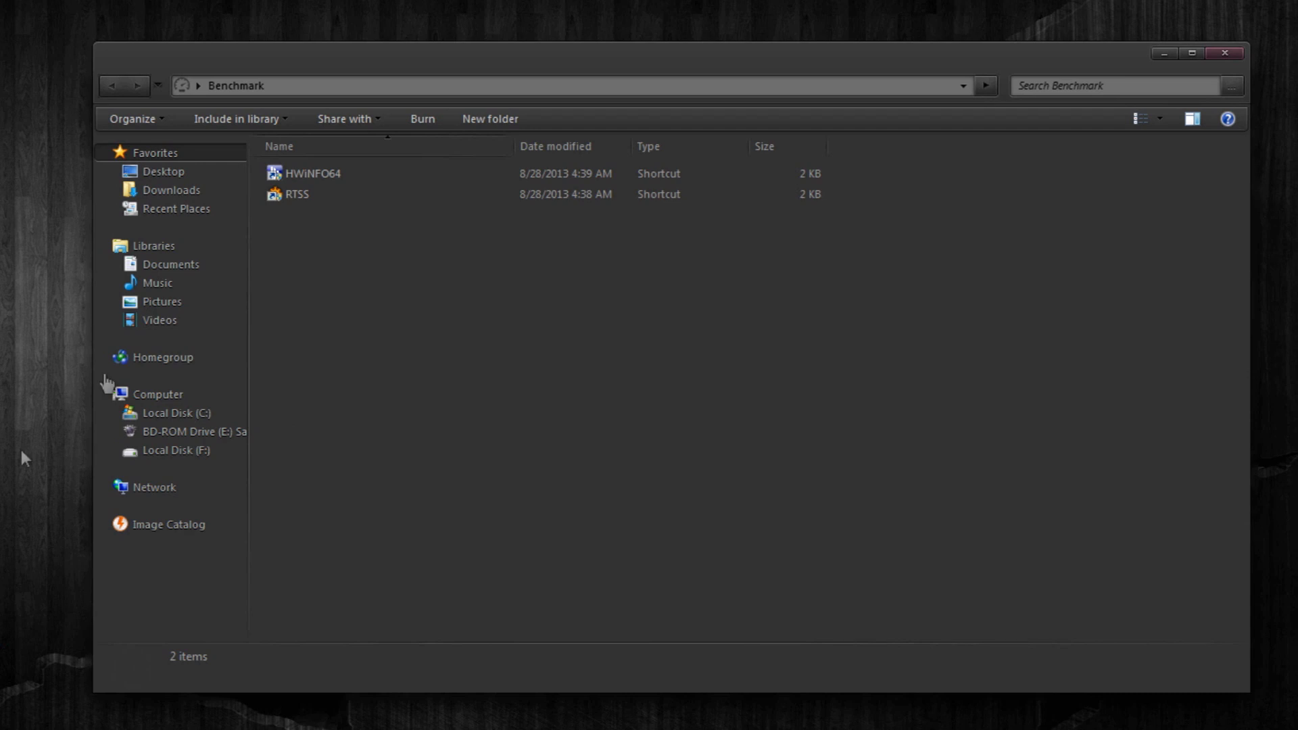
double_click(301, 203)
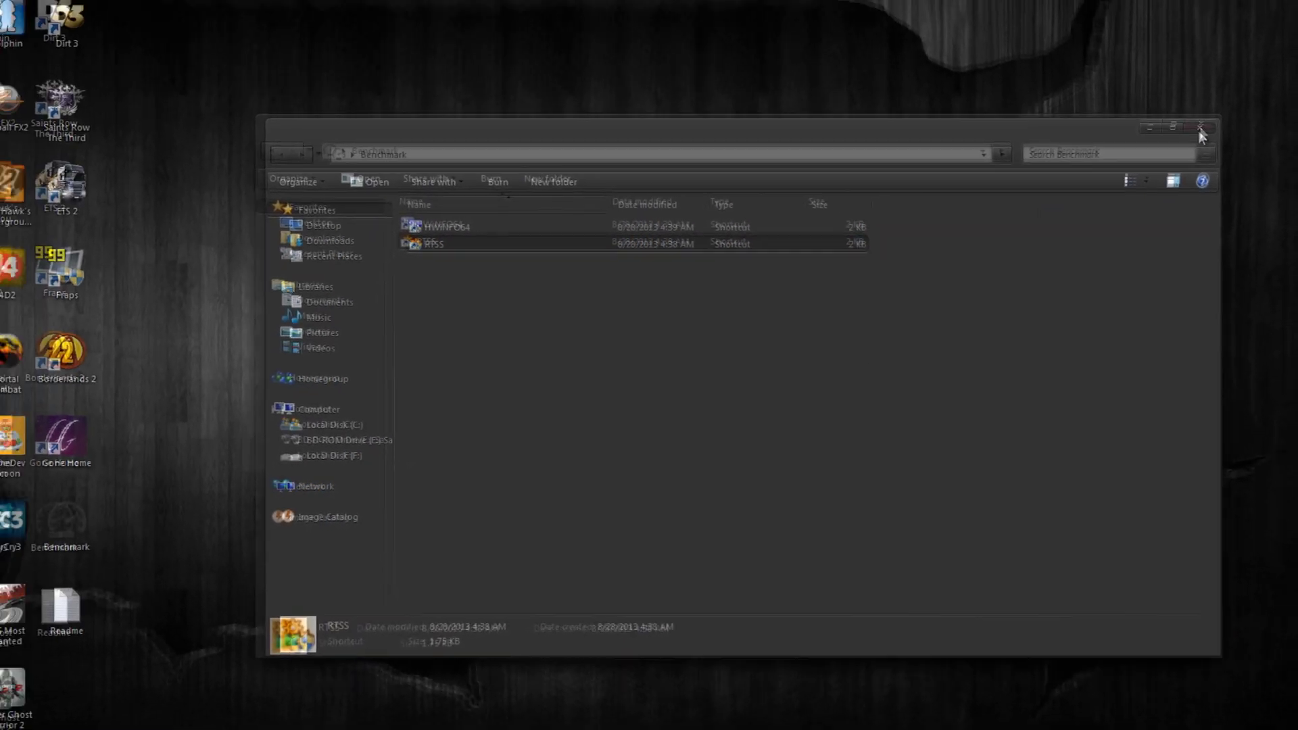
left_click(1225, 53)
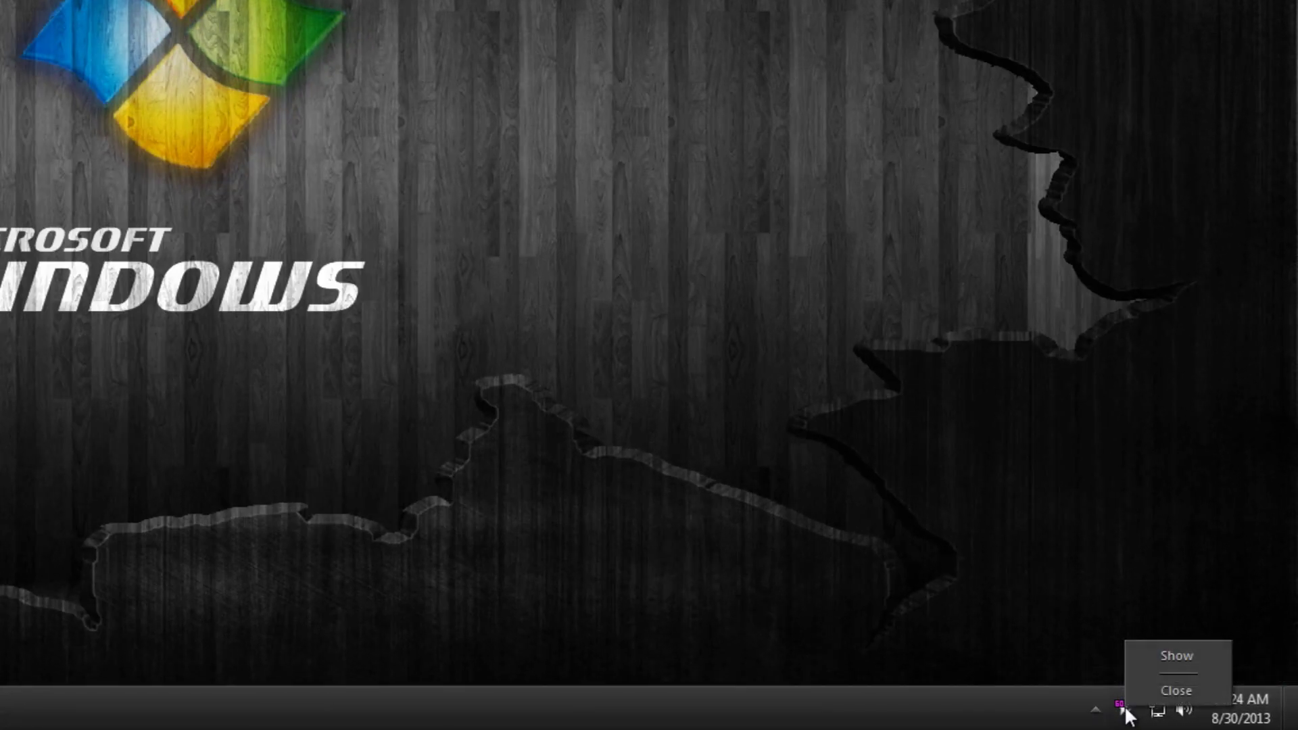
Show the RTSS main window from its tray icon and select the Global profile
left_click(1141, 658)
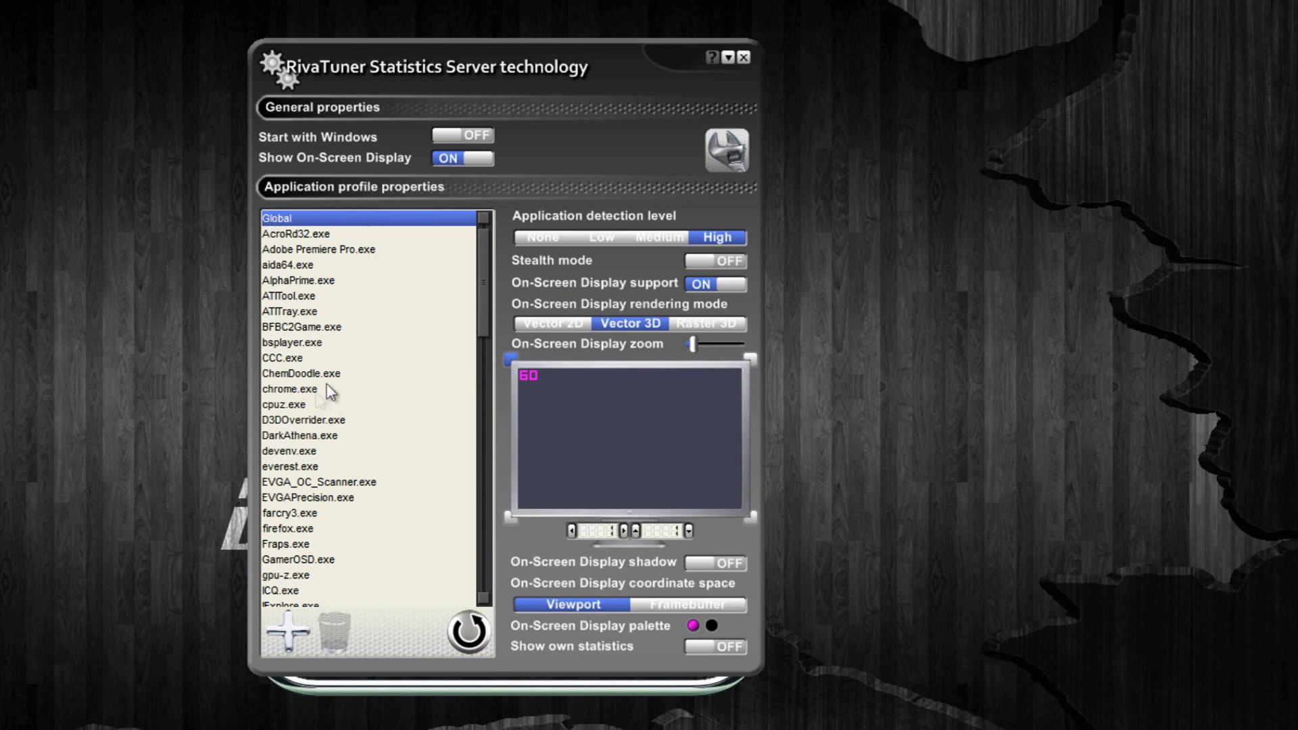
left_click(288, 514)
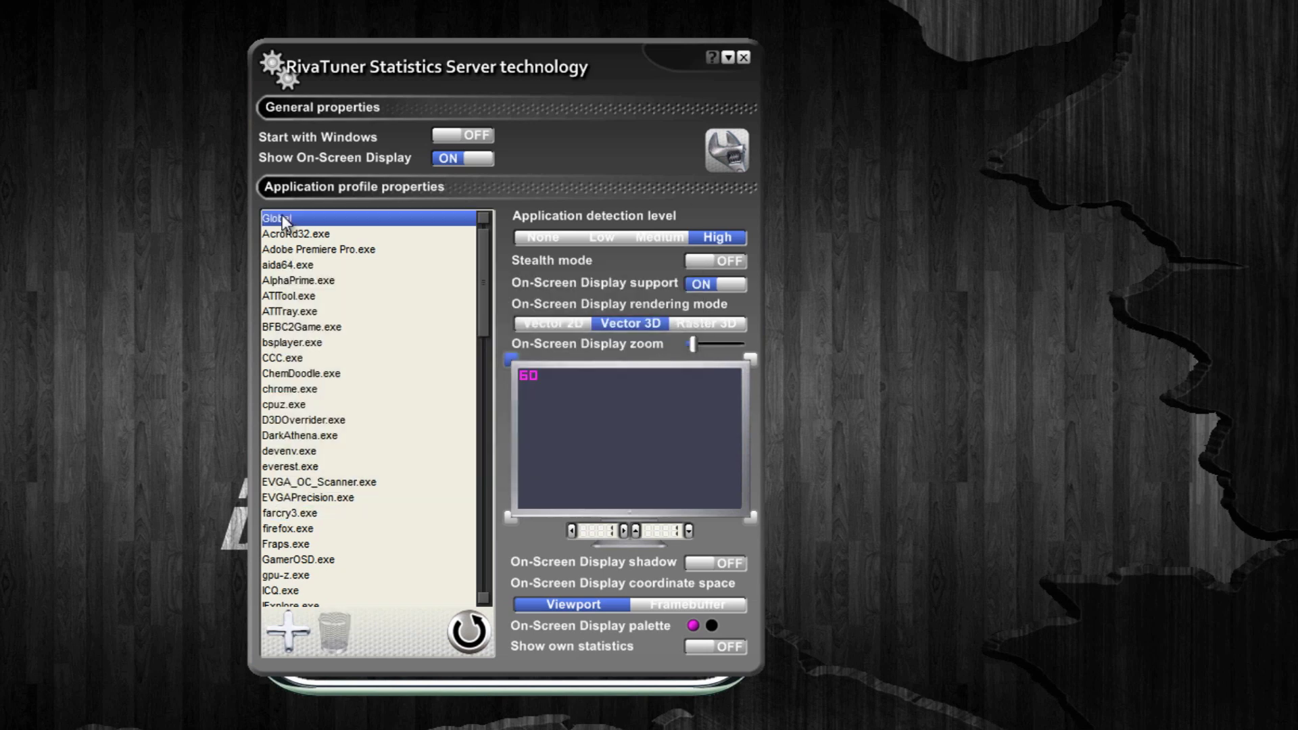